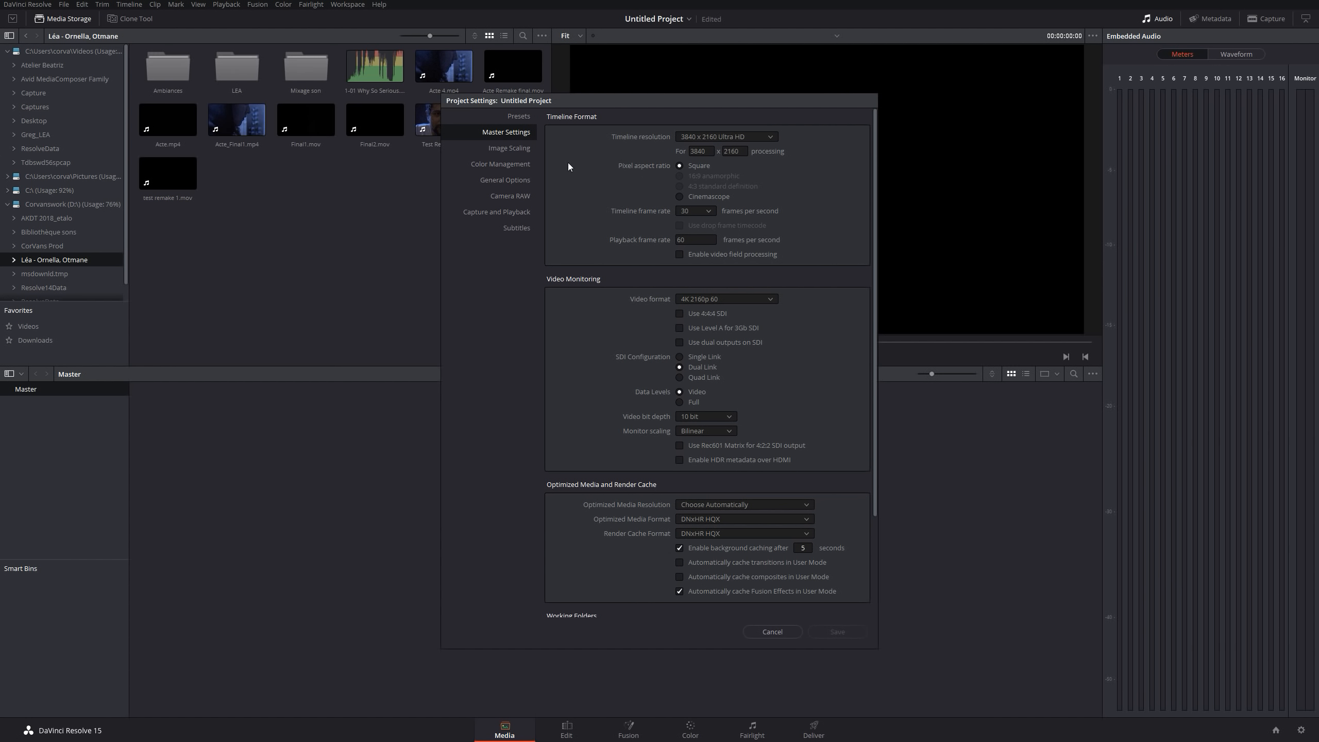
Step: Set the timeline resolution to 1920 x 1080 HD and look through the remaining resolution presets
left_click(764, 136)
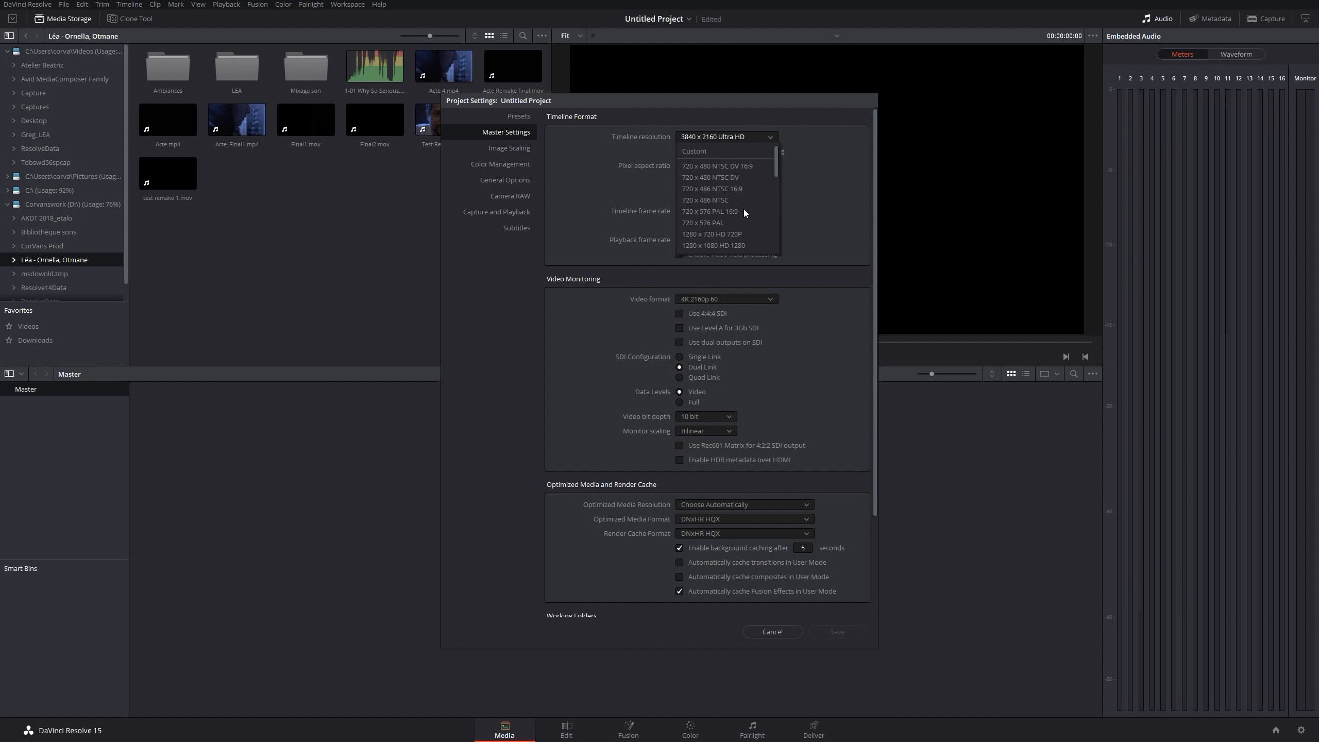
left_click(743, 199)
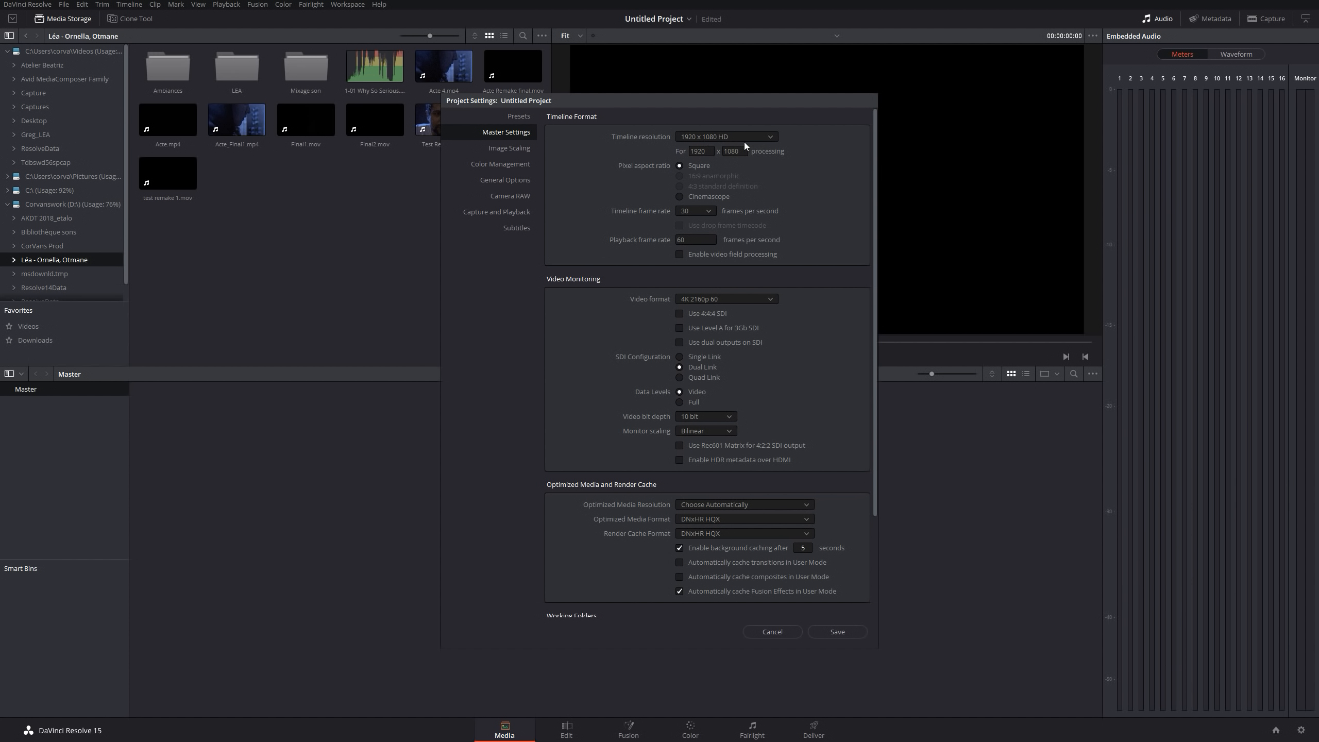
left_click(760, 135)
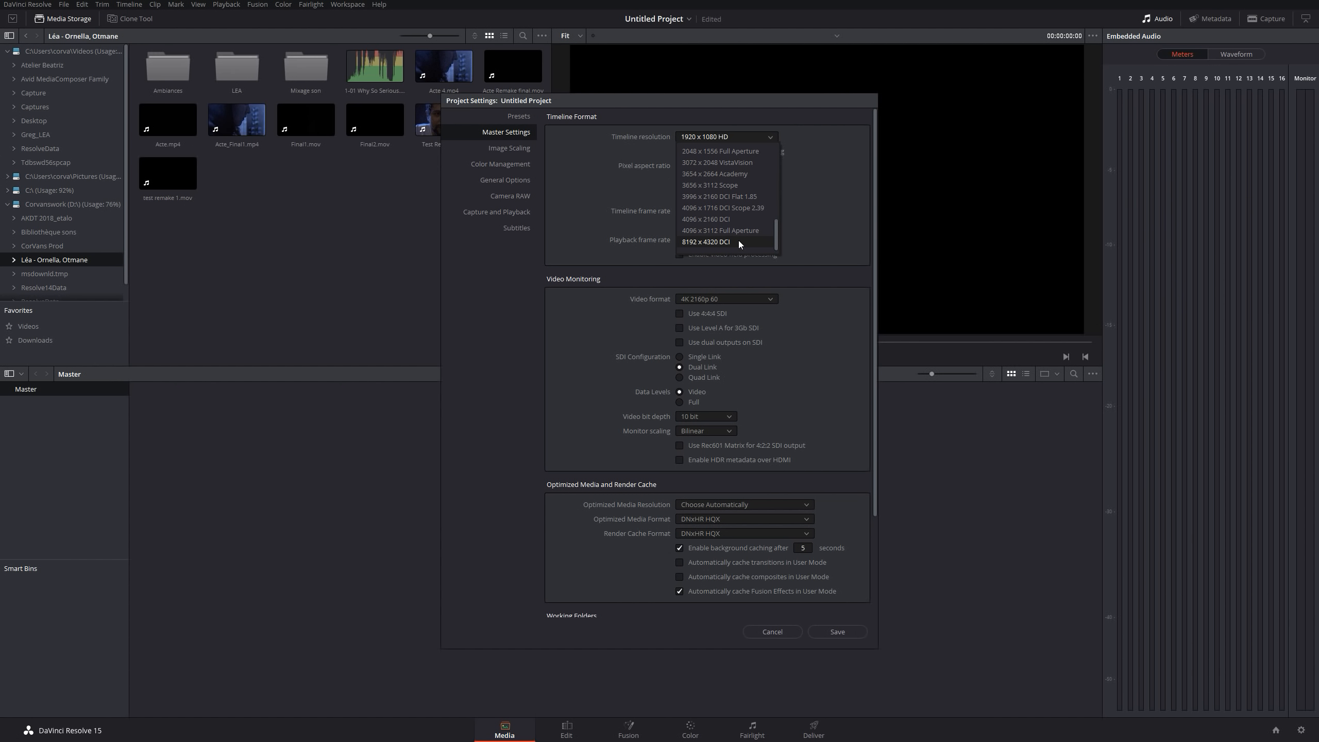
left_click(826, 170)
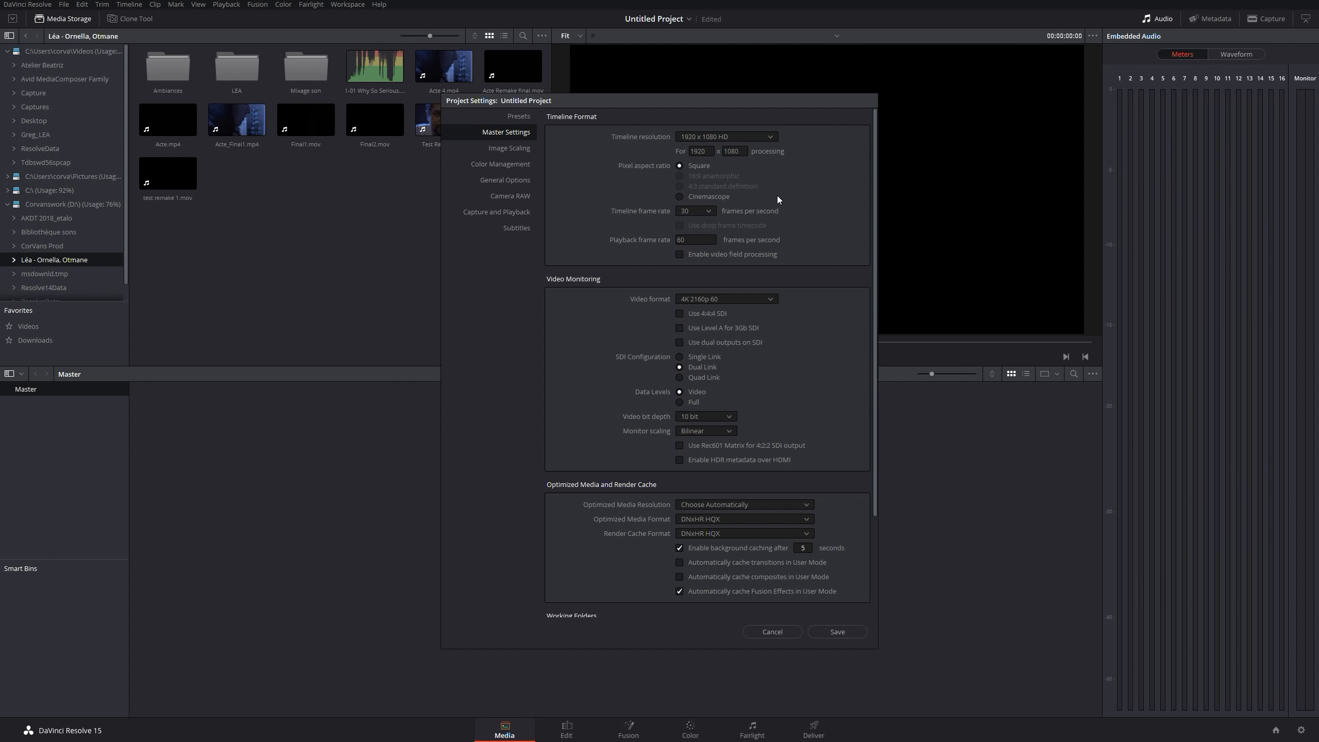
Step: Switch the project's timeline resolution to Custom
left_click(743, 136)
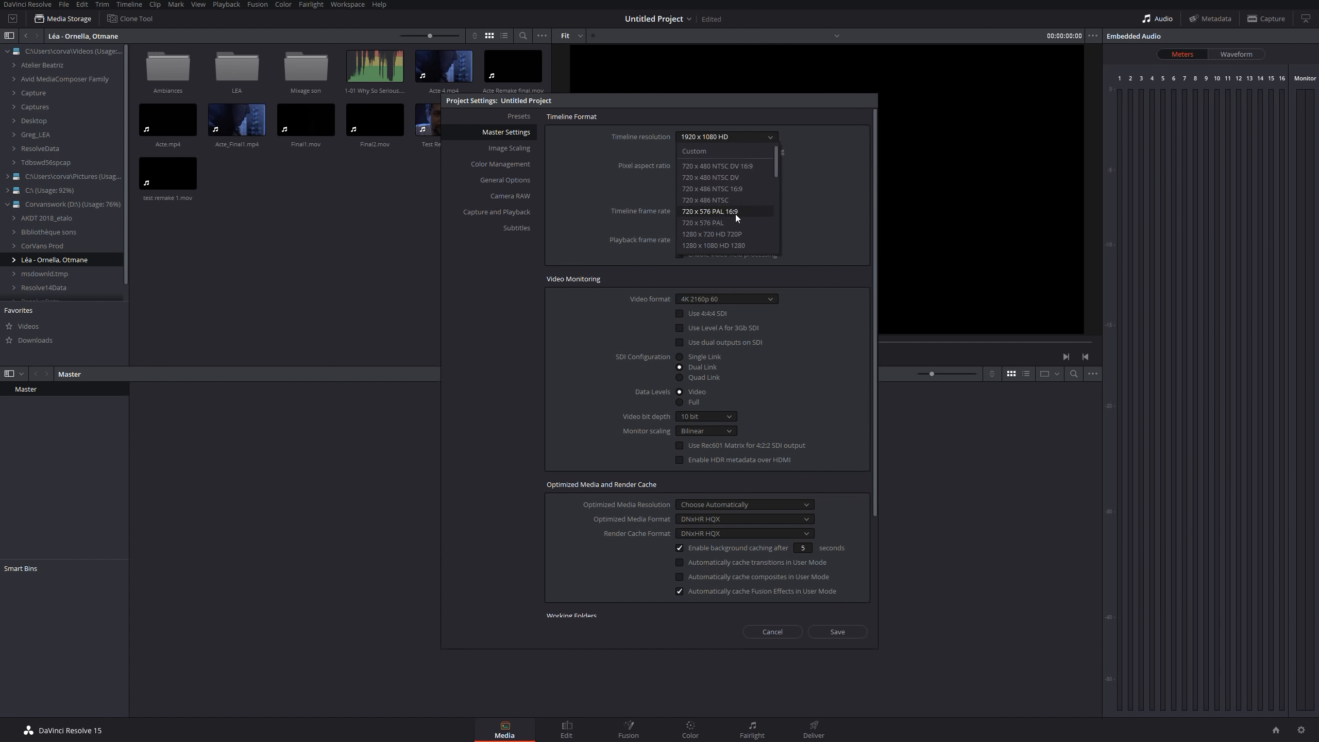
left_click(724, 149)
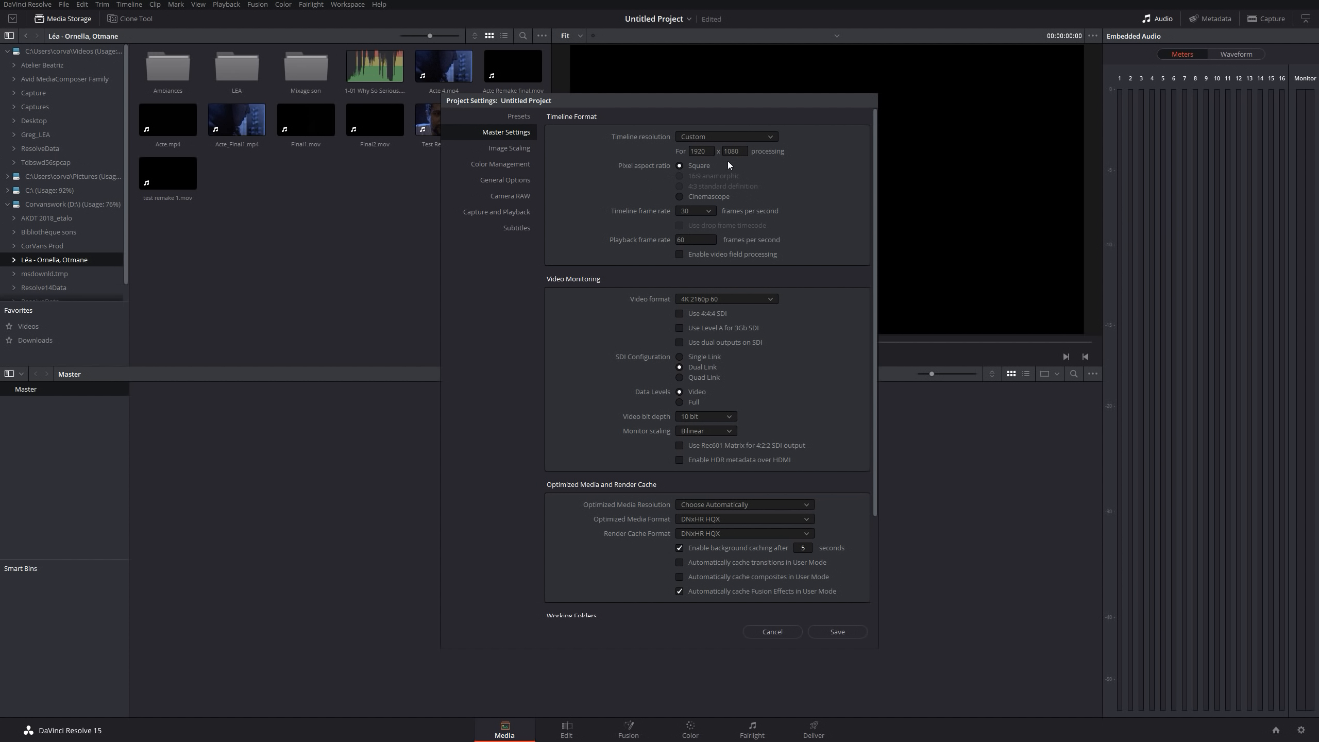
left_click(773, 136)
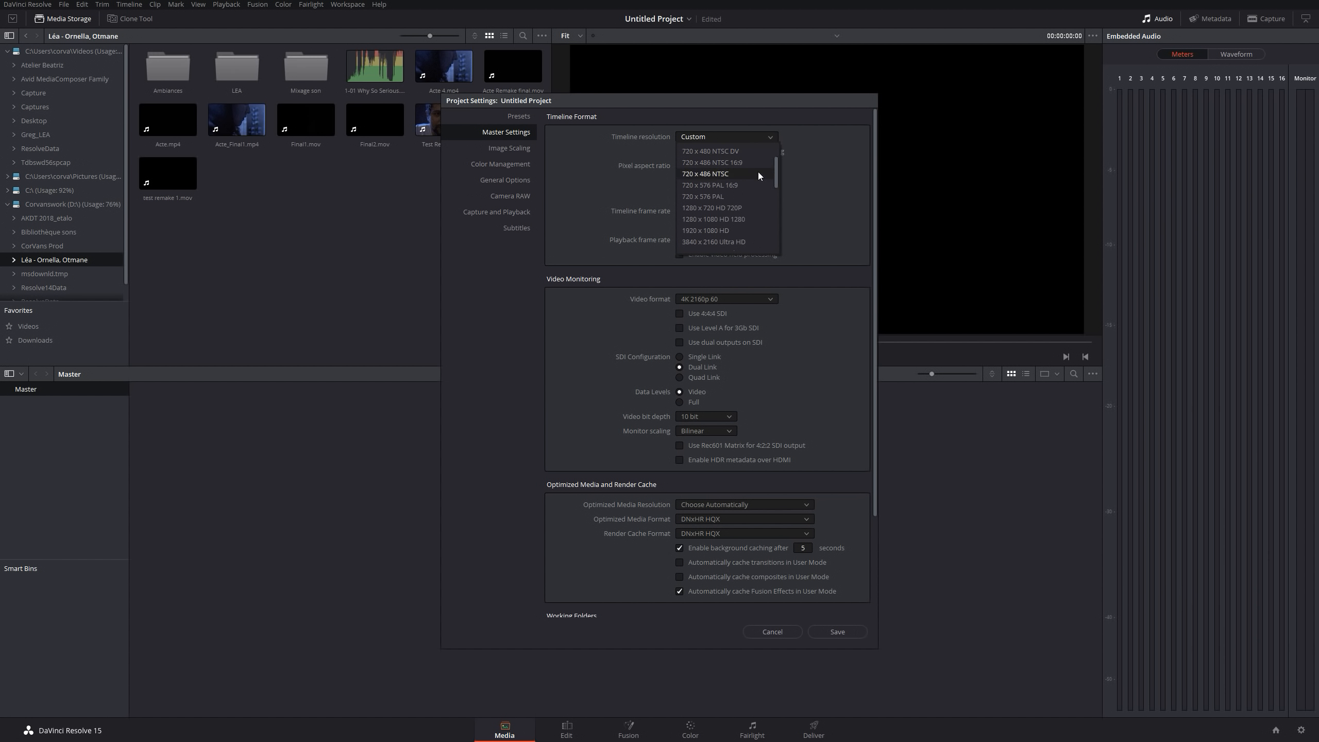
left_click(721, 136)
left_click(703, 147)
Step: Look through the resolution presets and return the timeline resolution from Custom to 1920 x 1080 HD
left_click(766, 136)
scroll(736, 178, "down", 10)
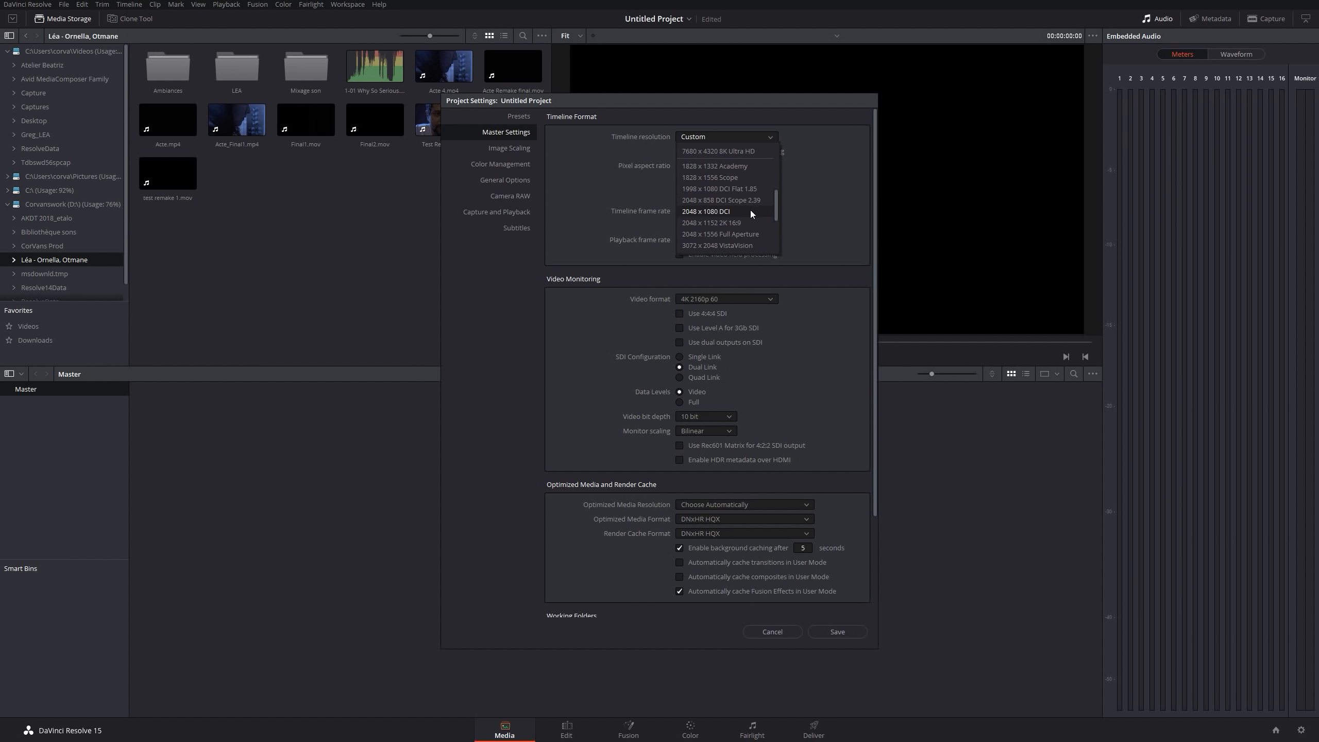
scroll(751, 210, "up", 3)
left_click(731, 198)
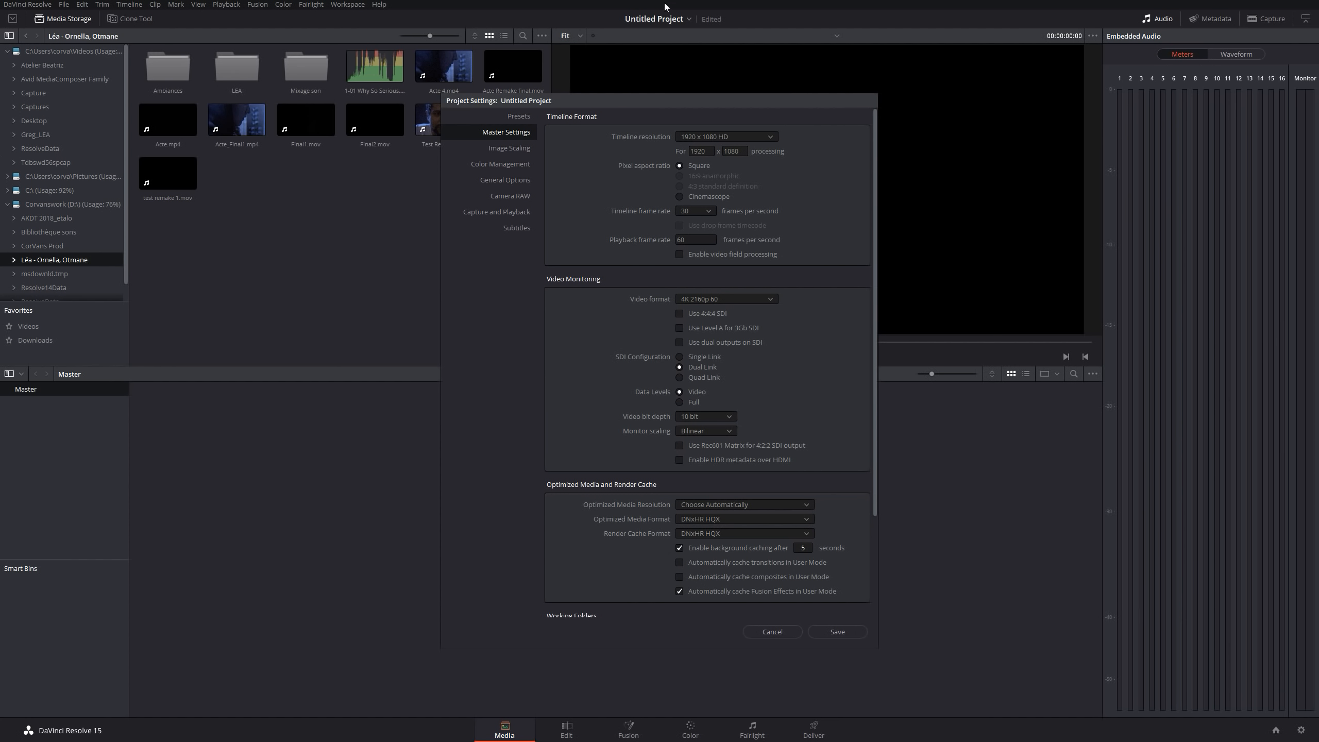
Step: Review the Master Settings of the project and close the project settings without saving
left_click_drag(691, 103, 236, 36)
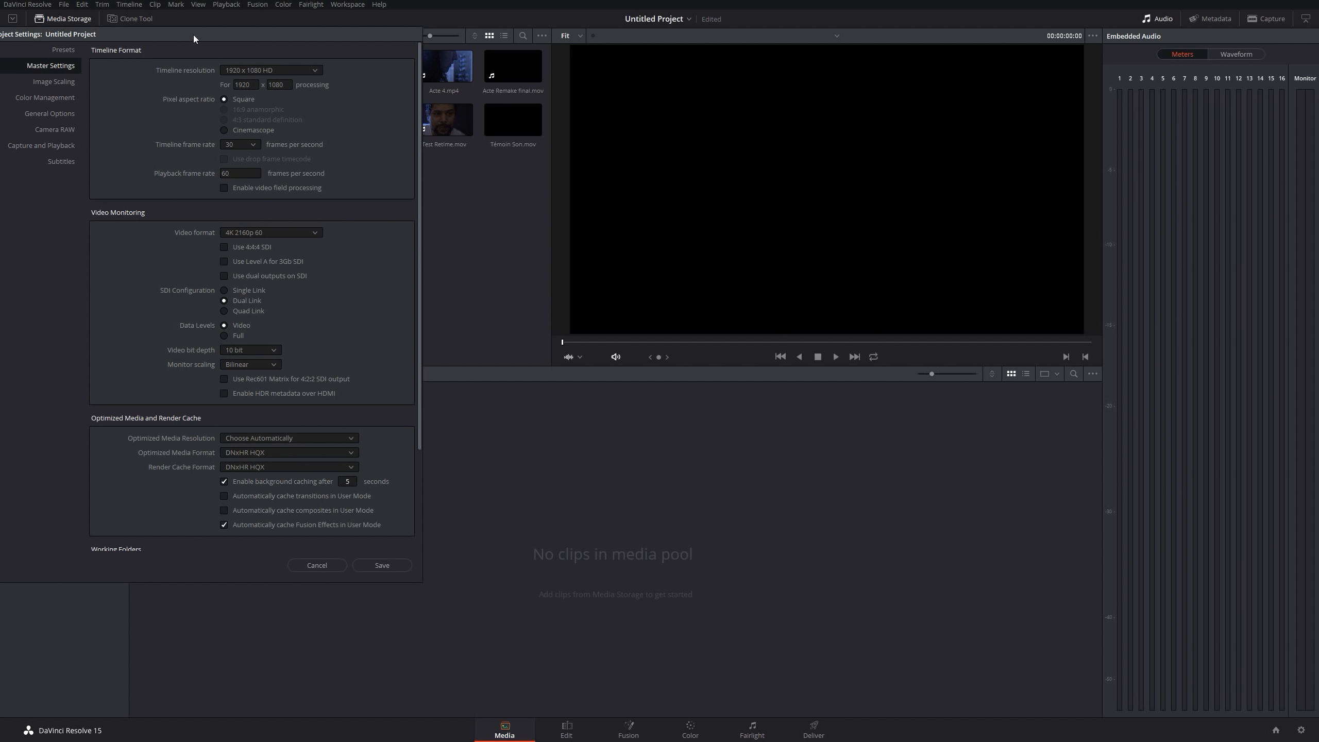
left_click_drag(194, 39, 558, 104)
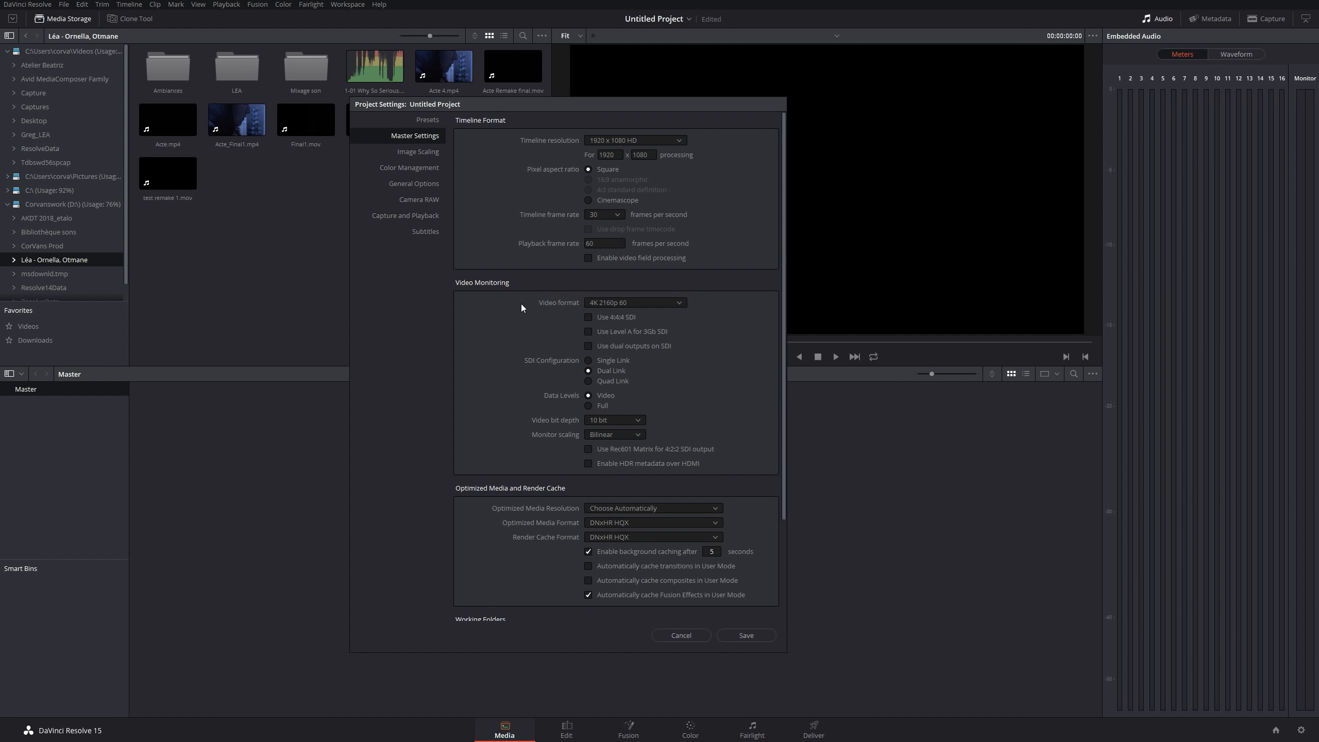
scroll(522, 304, "down", 2)
scroll(526, 315, "up", 2)
left_click(675, 634)
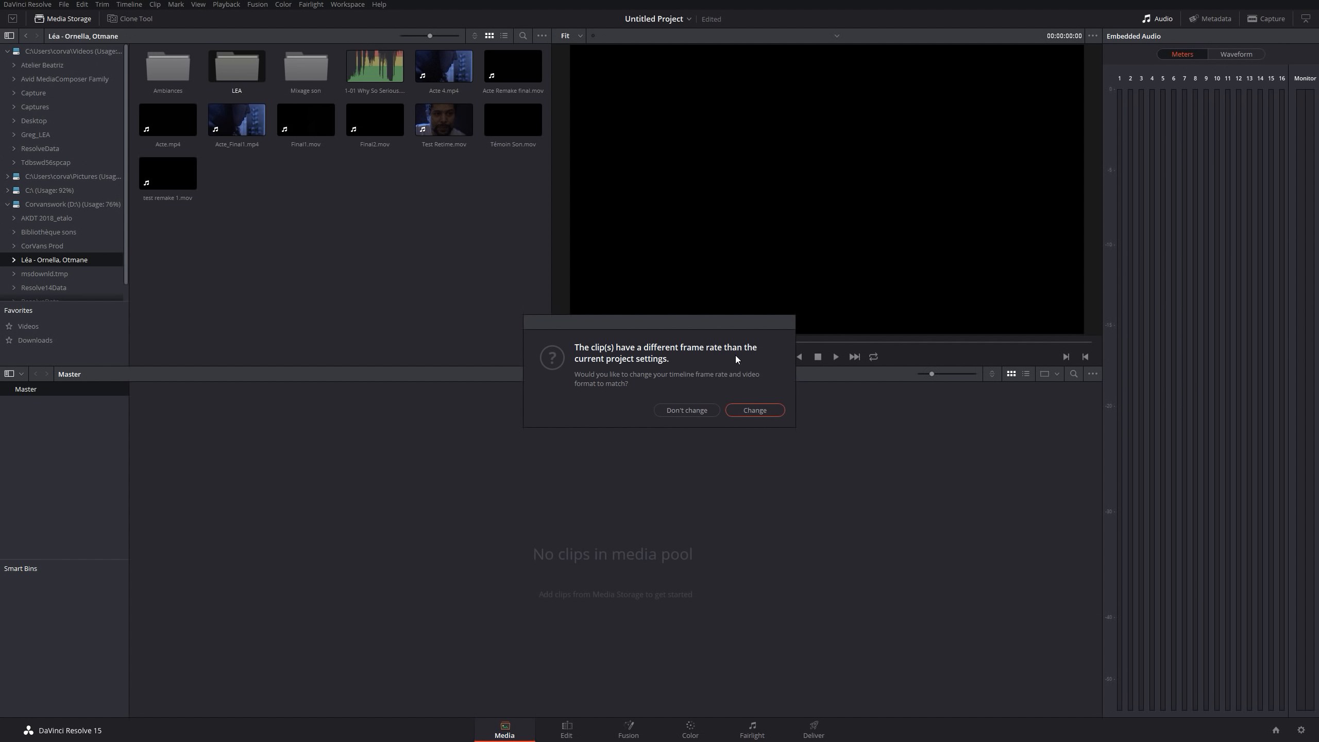
Step: Change the timeline frame rate and video format to match the imported clips, and check the result in the project settings
left_click(760, 410)
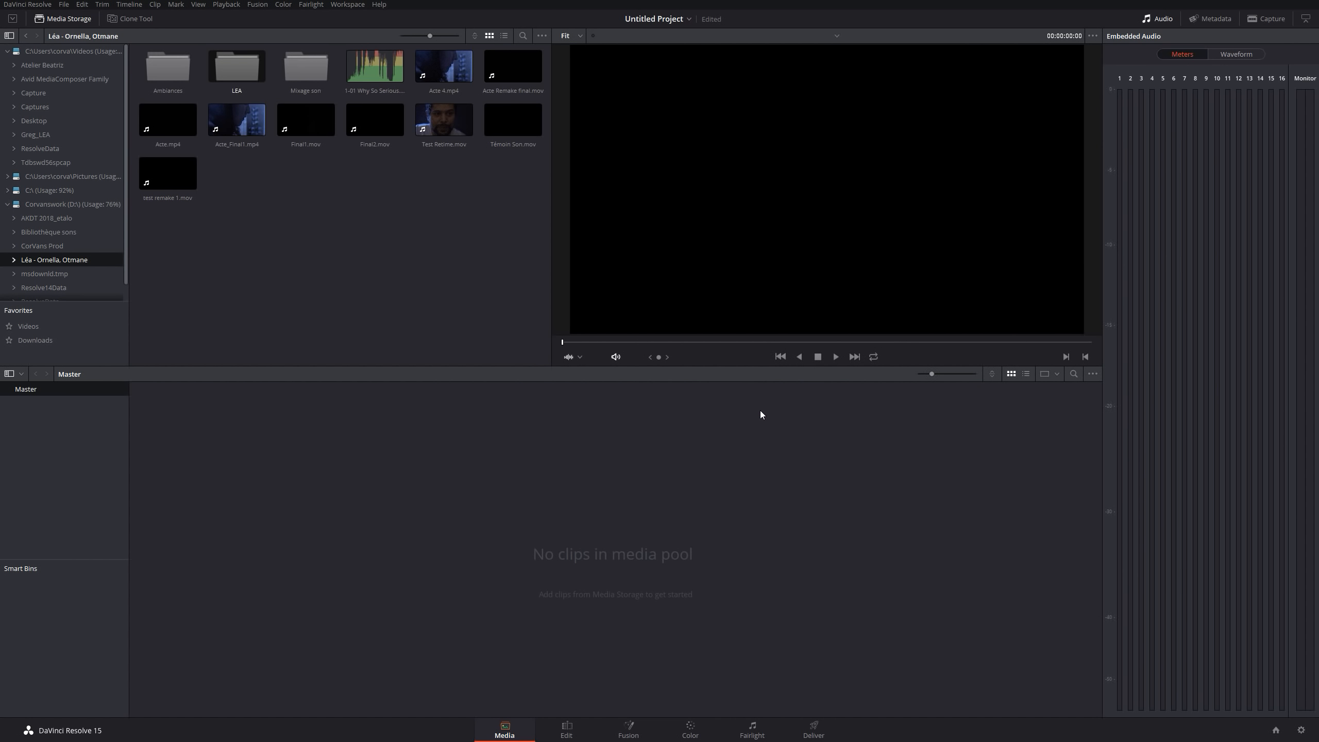
left_click(1302, 730)
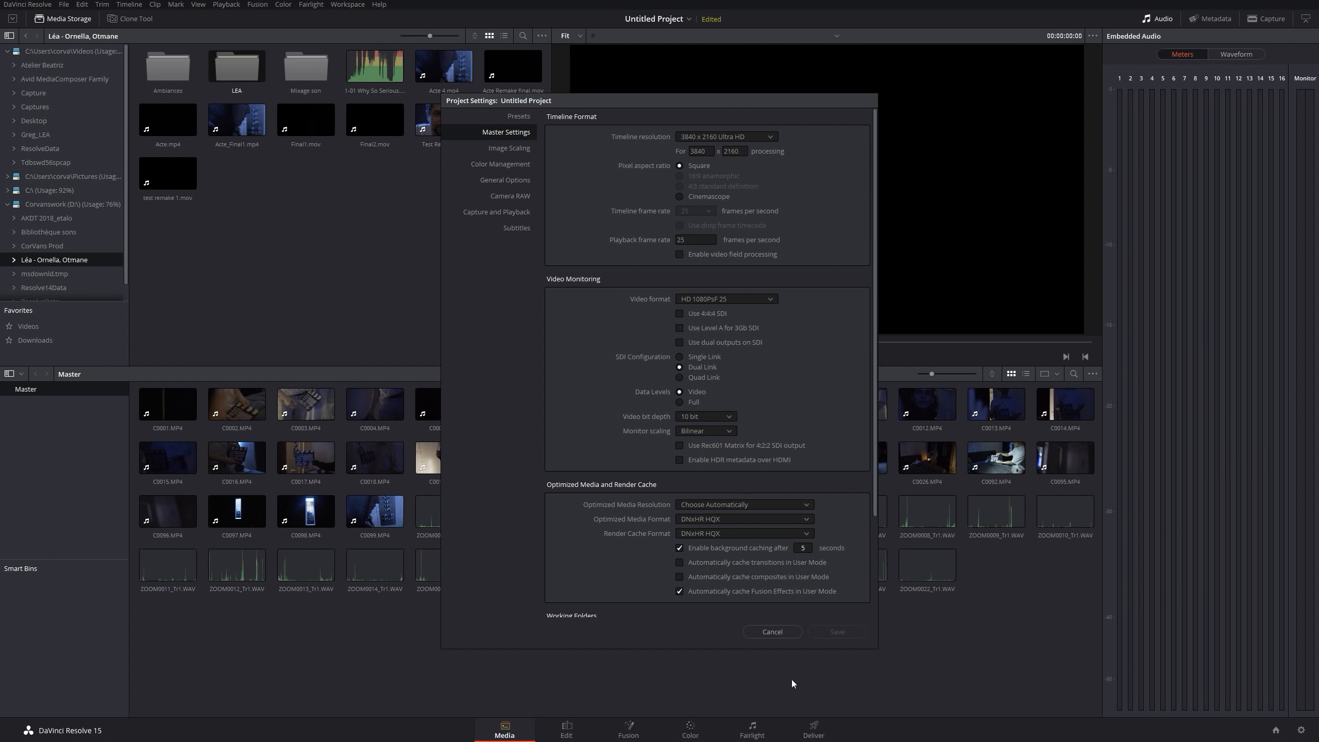
left_click(772, 631)
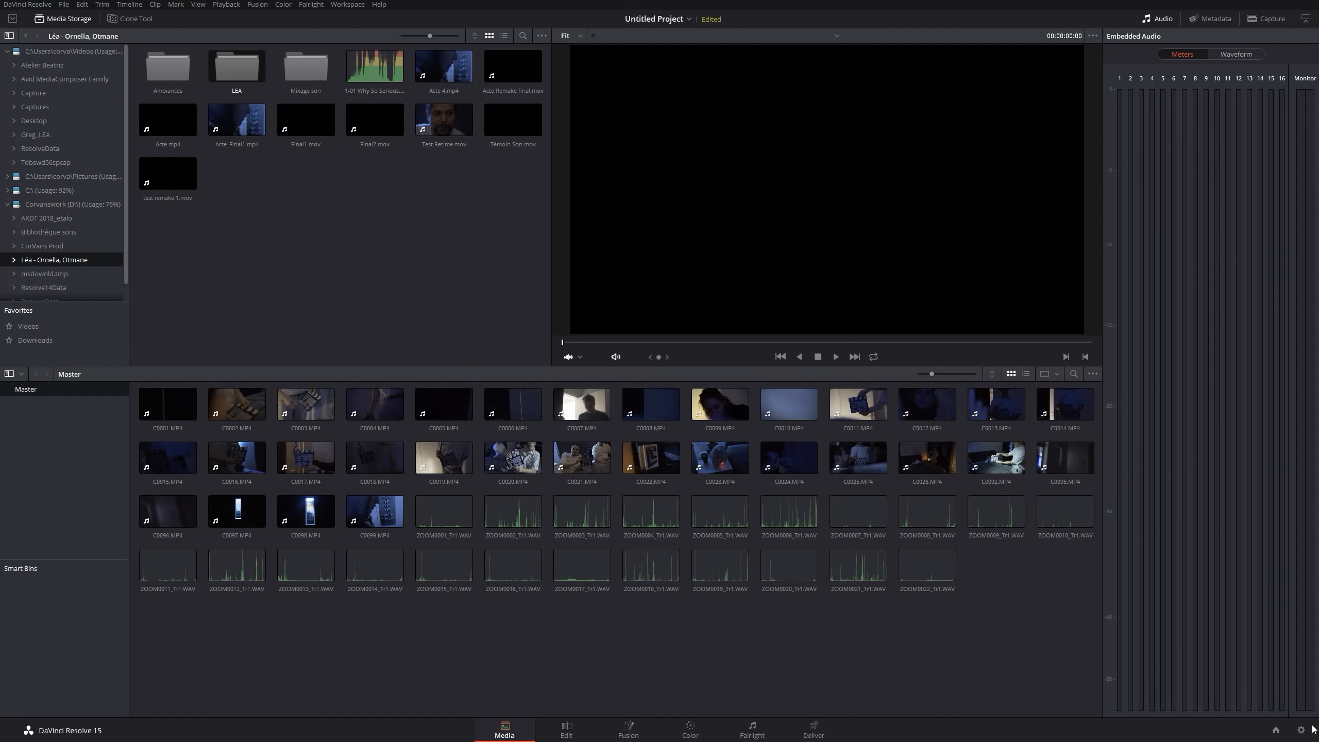
Step: Open the project Untitled Project 1 and show its timeline on the Edit page
left_click(1276, 730)
double_click(591, 271)
left_click(567, 729)
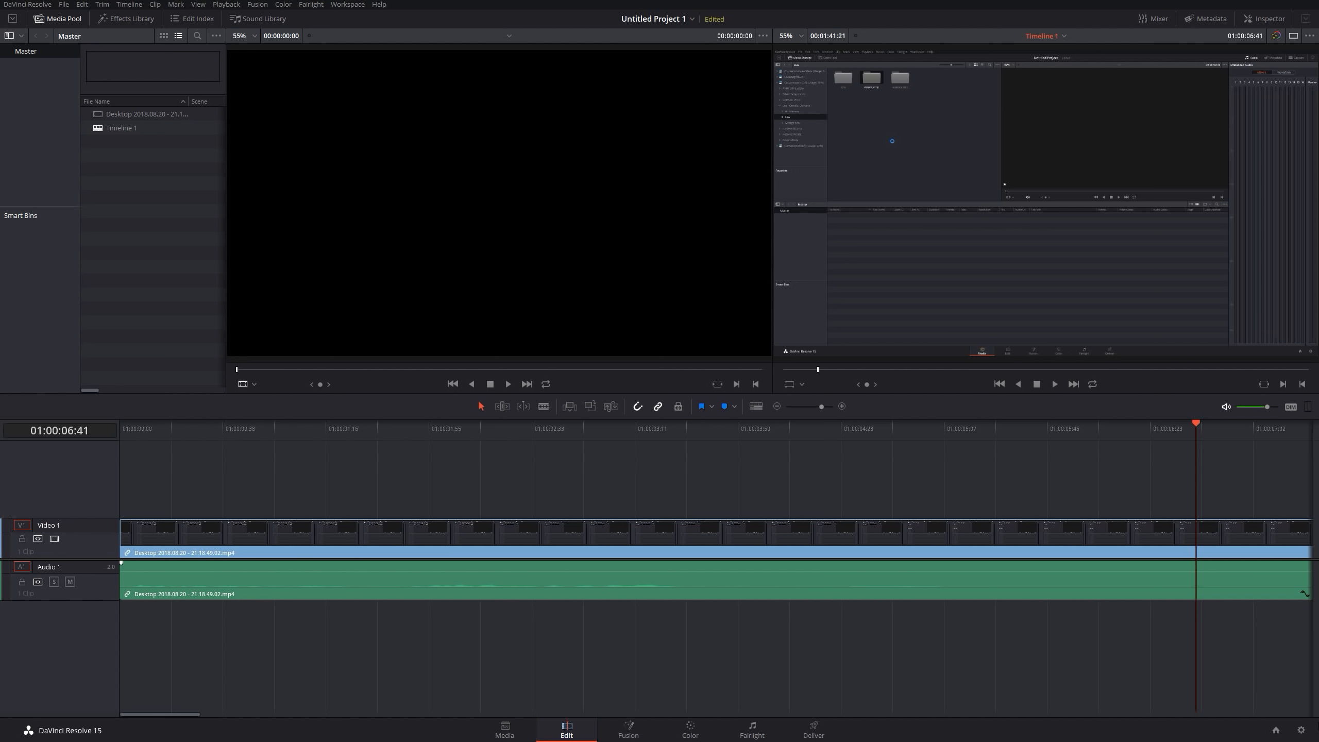
Step: Examine the frame rates and available video monitoring formats in the project settings, then close them unchanged
left_click(1301, 730)
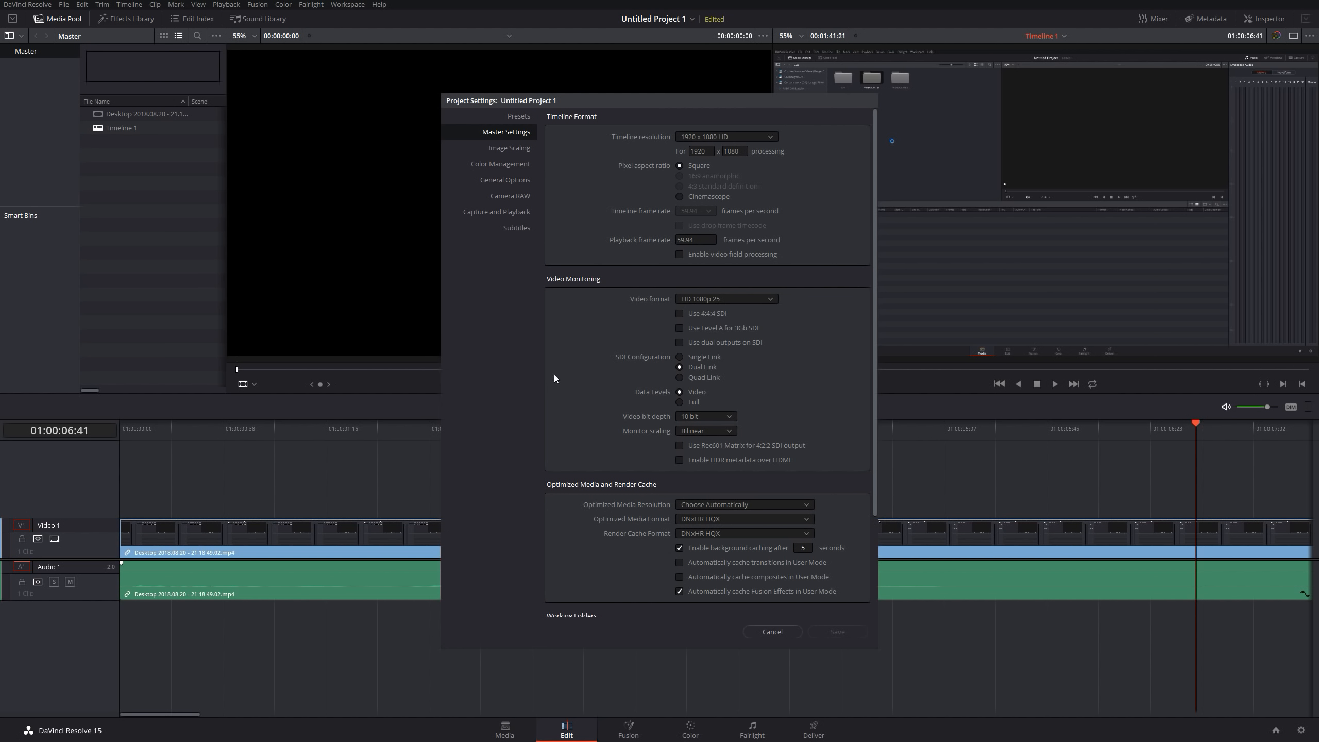
left_click(732, 298)
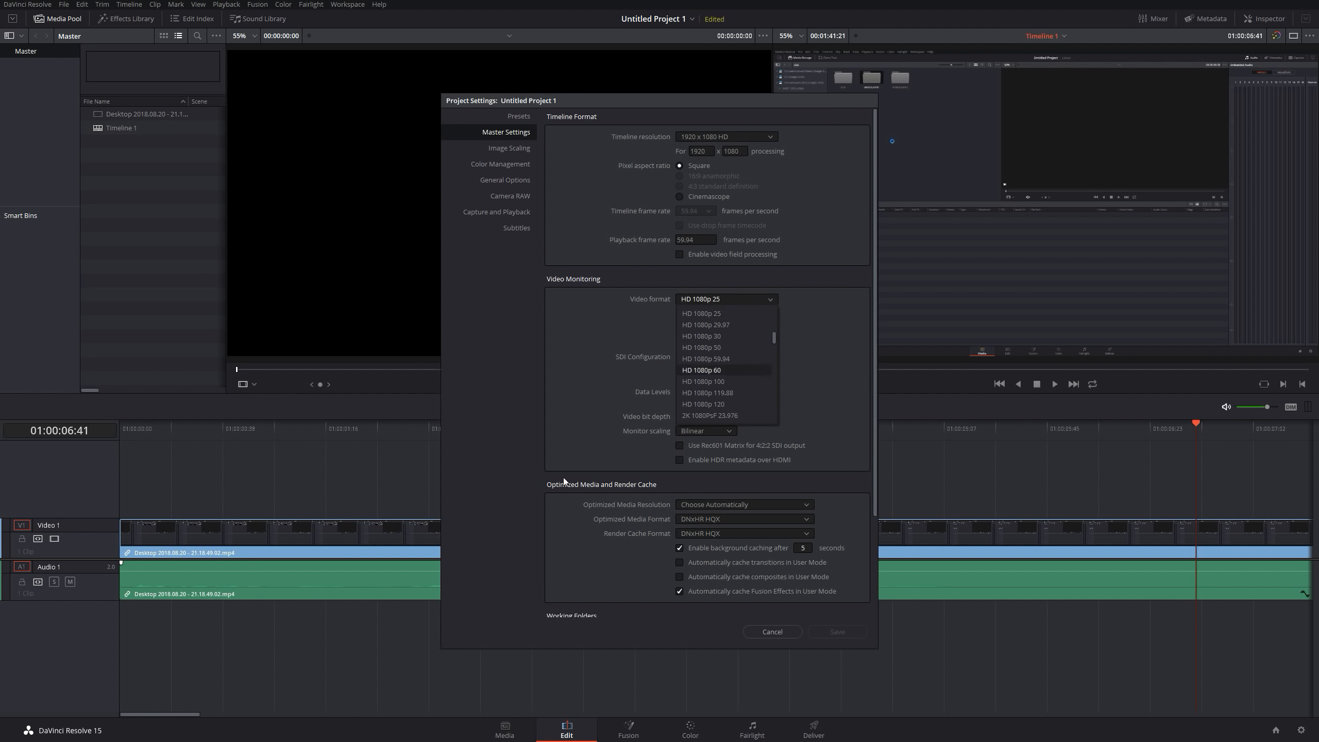
left_click(574, 346)
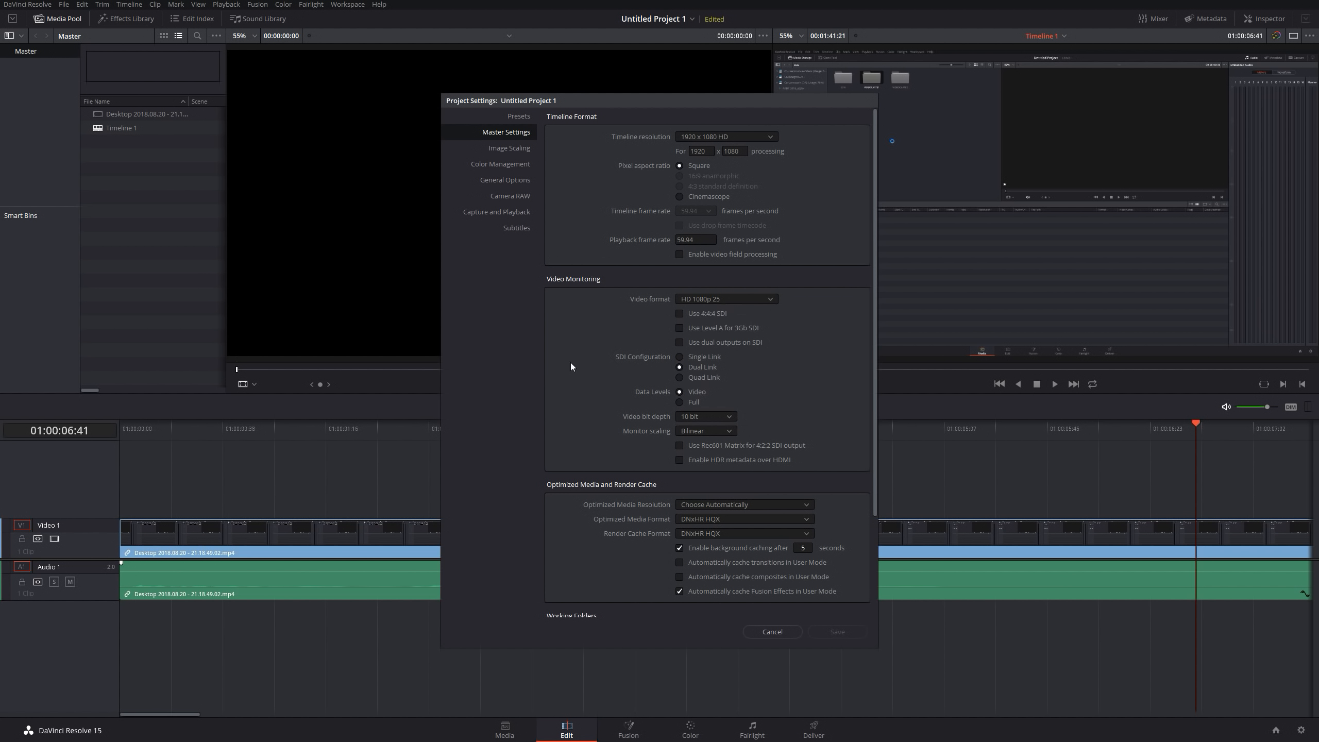
left_click(772, 632)
Step: Show the media pool clips on the Media page as a list and compare their frame rate with the project settings
left_click(504, 730)
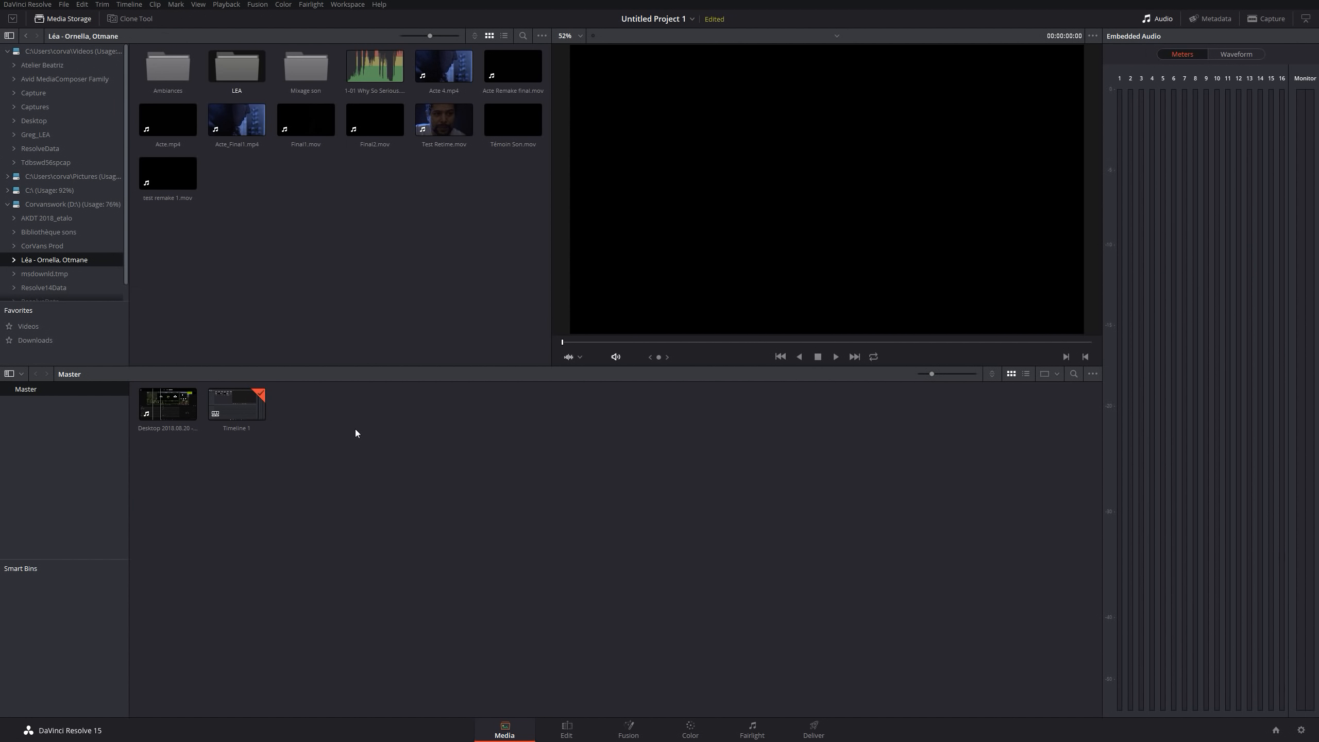
left_click(1025, 374)
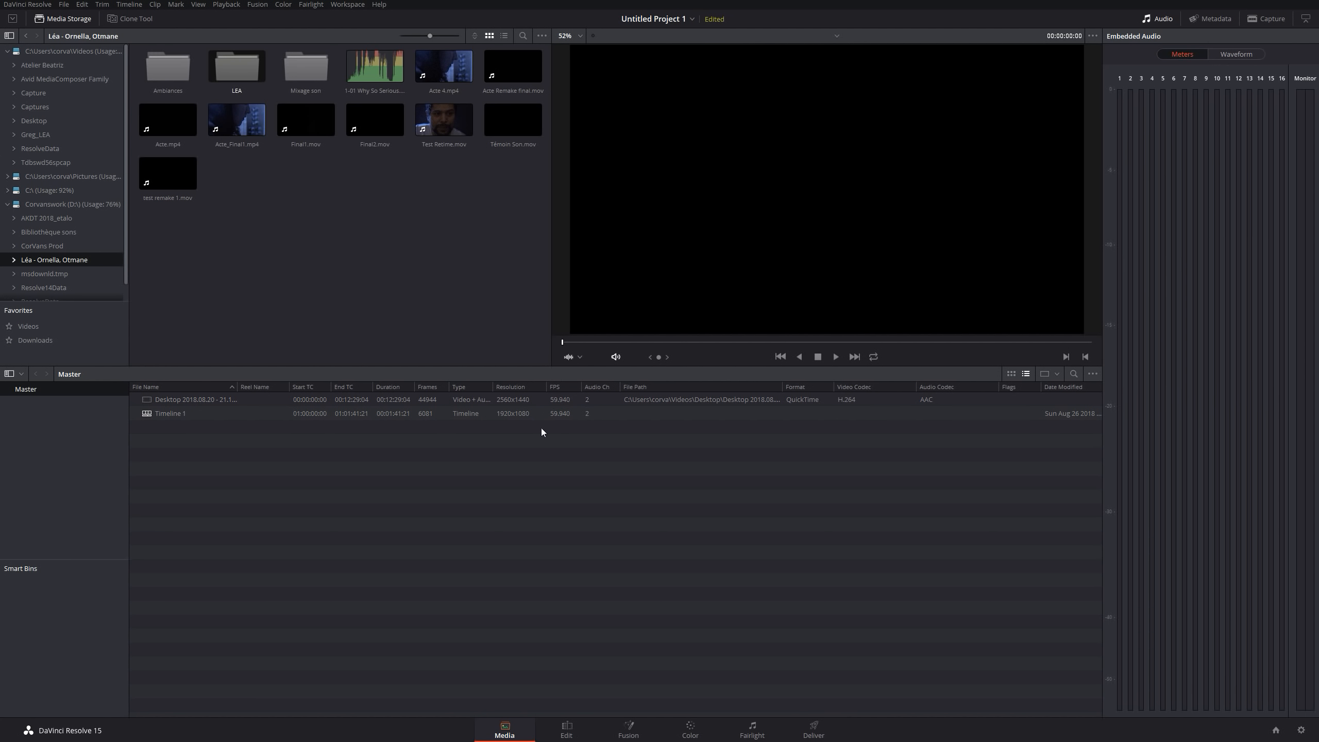
left_click(1301, 730)
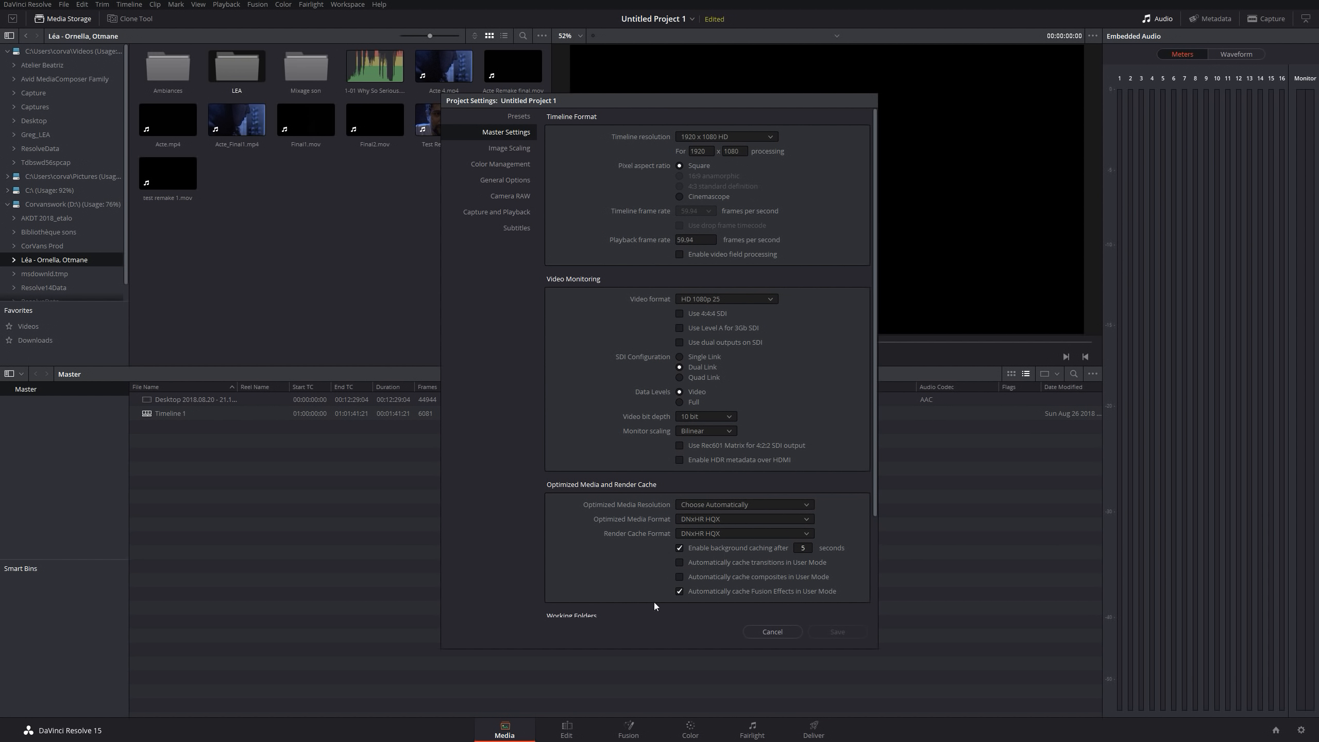
left_click(772, 631)
Step: Play the beginning of Timeline 1 on the Edit page and check its playback frame rate
left_click(549, 735)
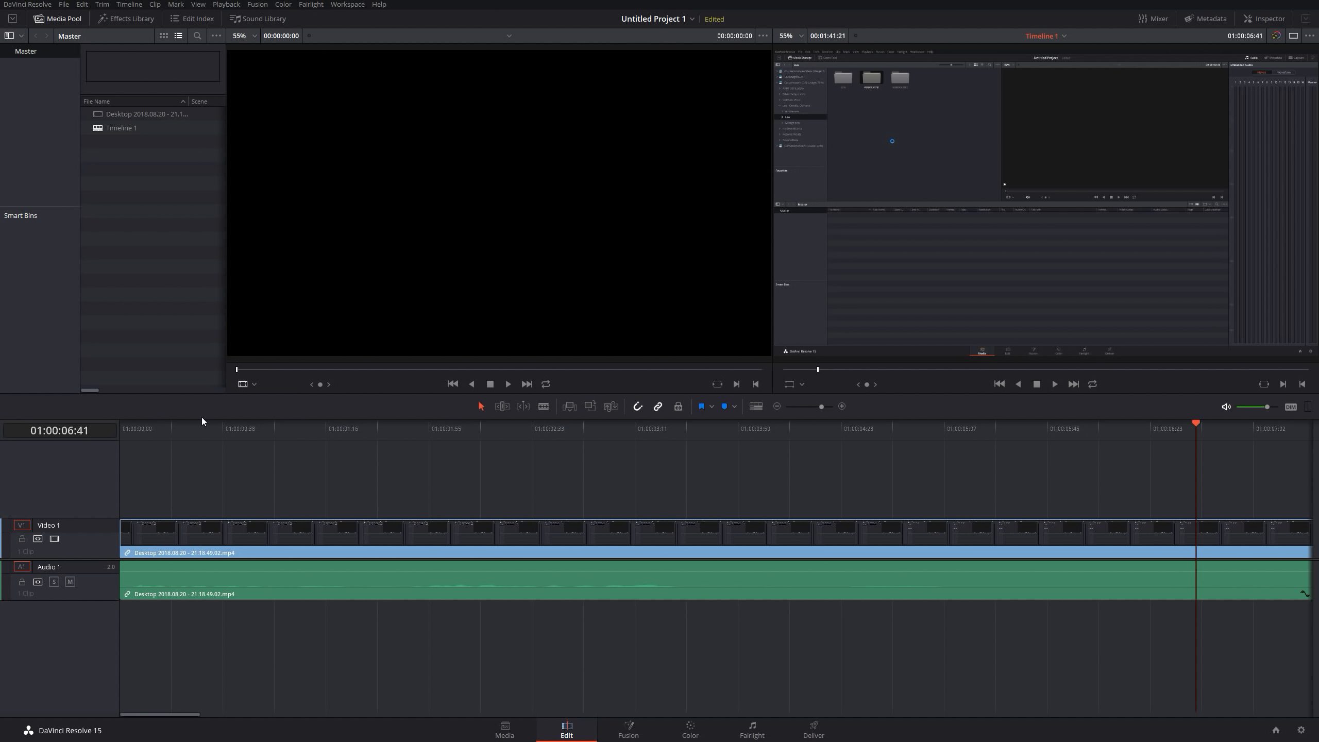
left_click(167, 435)
key("space")
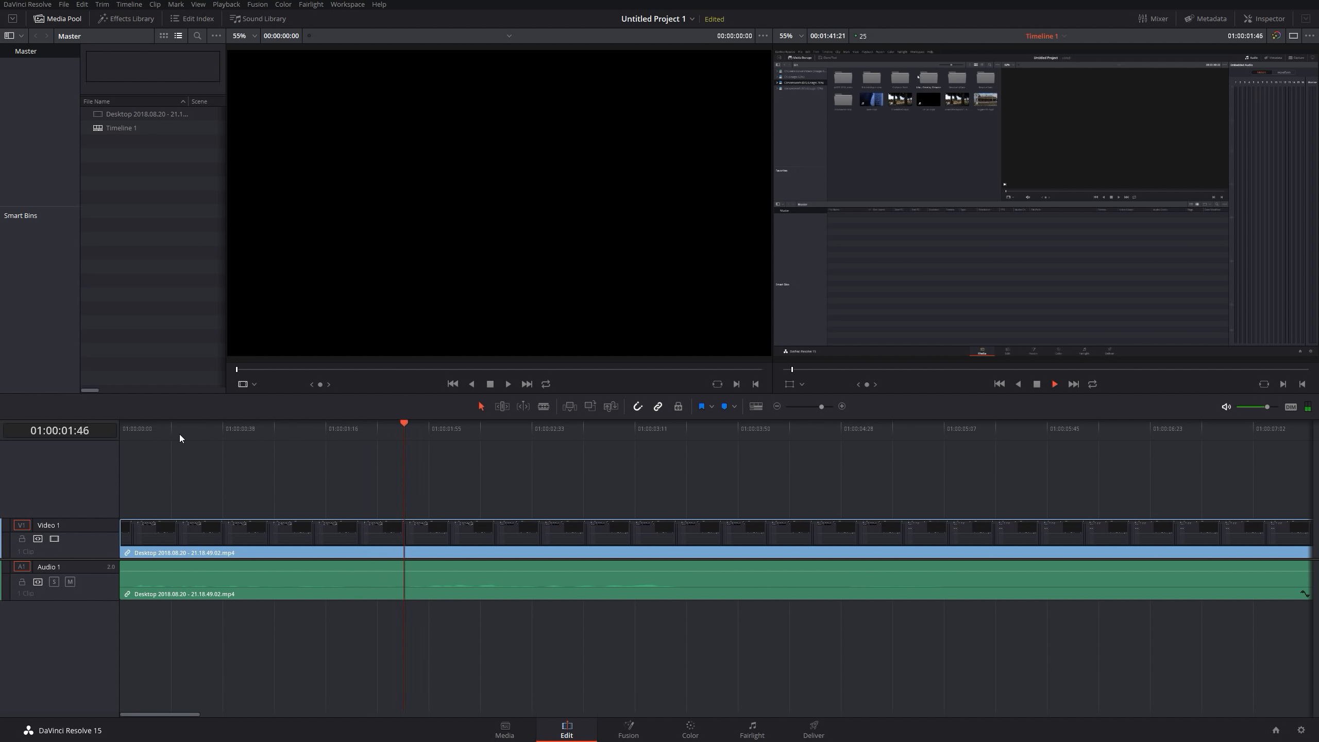
key("space")
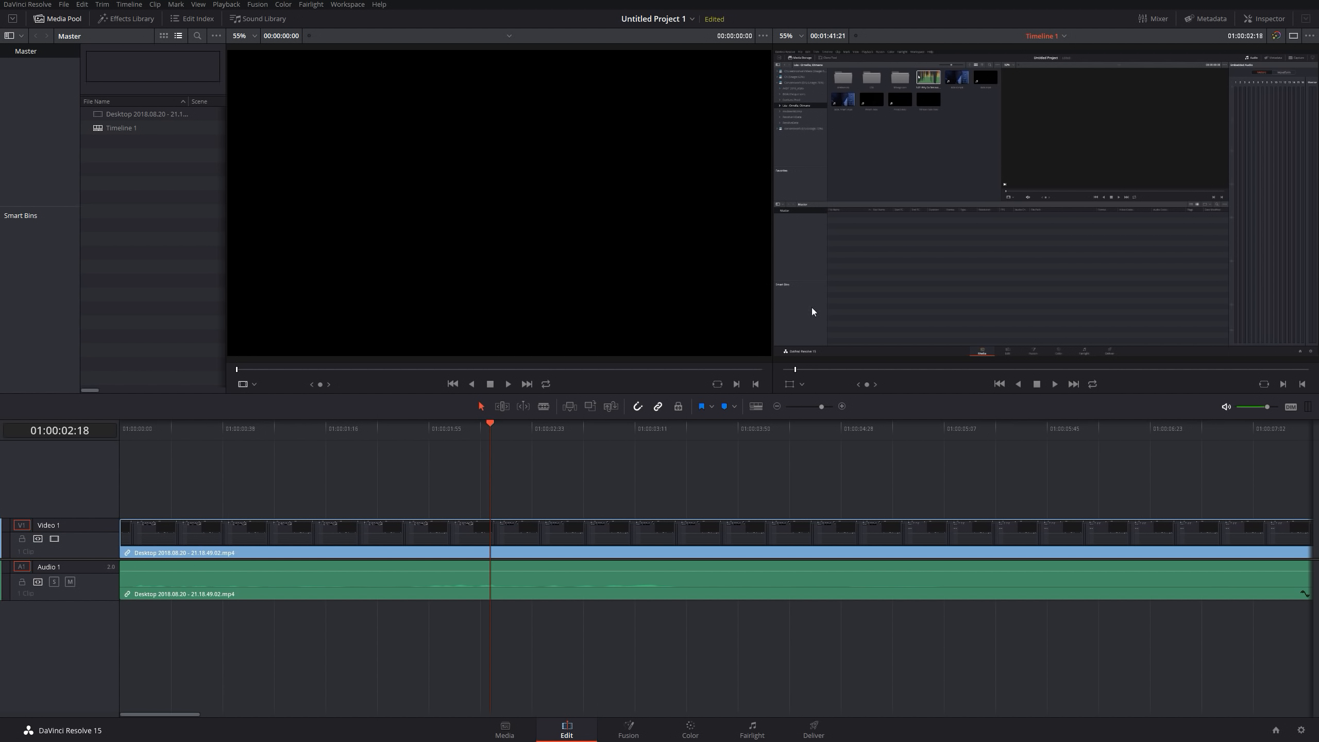
Step: Play the Desktop source clip and Timeline 1 in their viewers to compare their playback frame rates
double_click(109, 116)
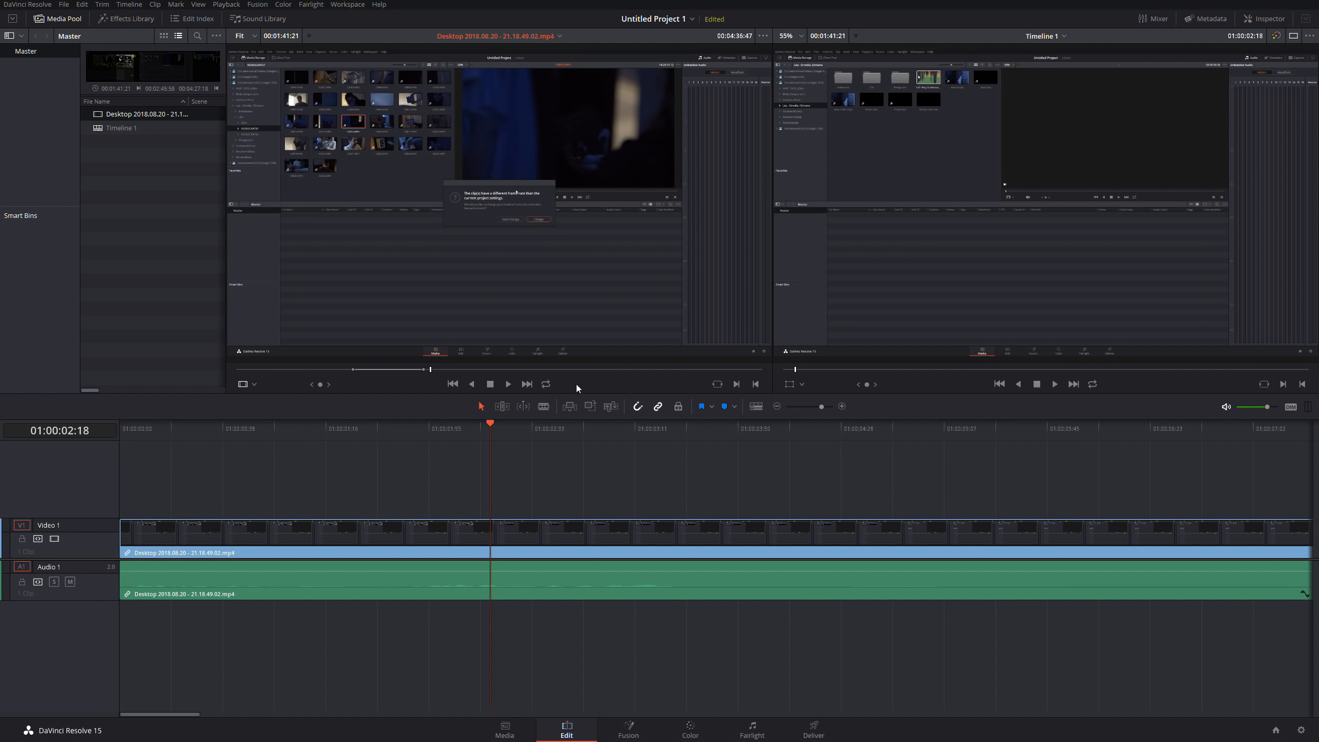
key("space")
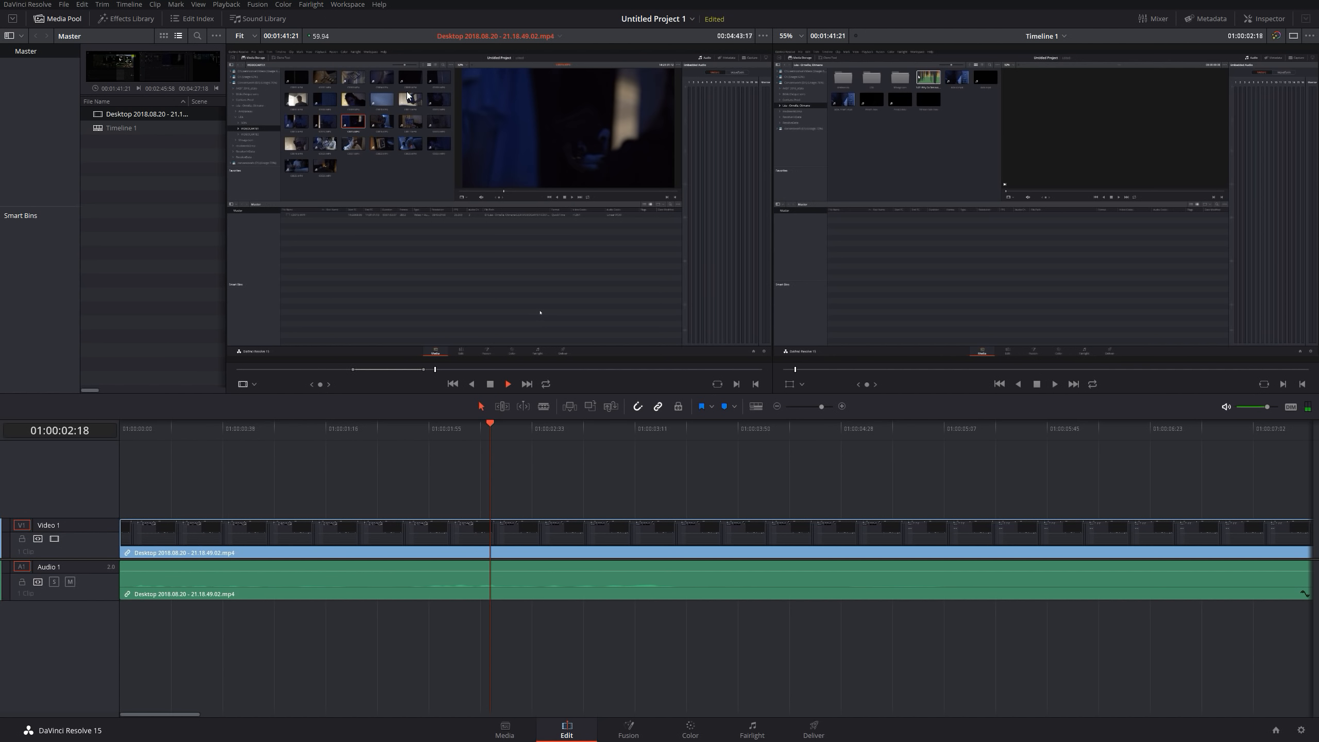
key("space")
left_click(909, 37)
key("space")
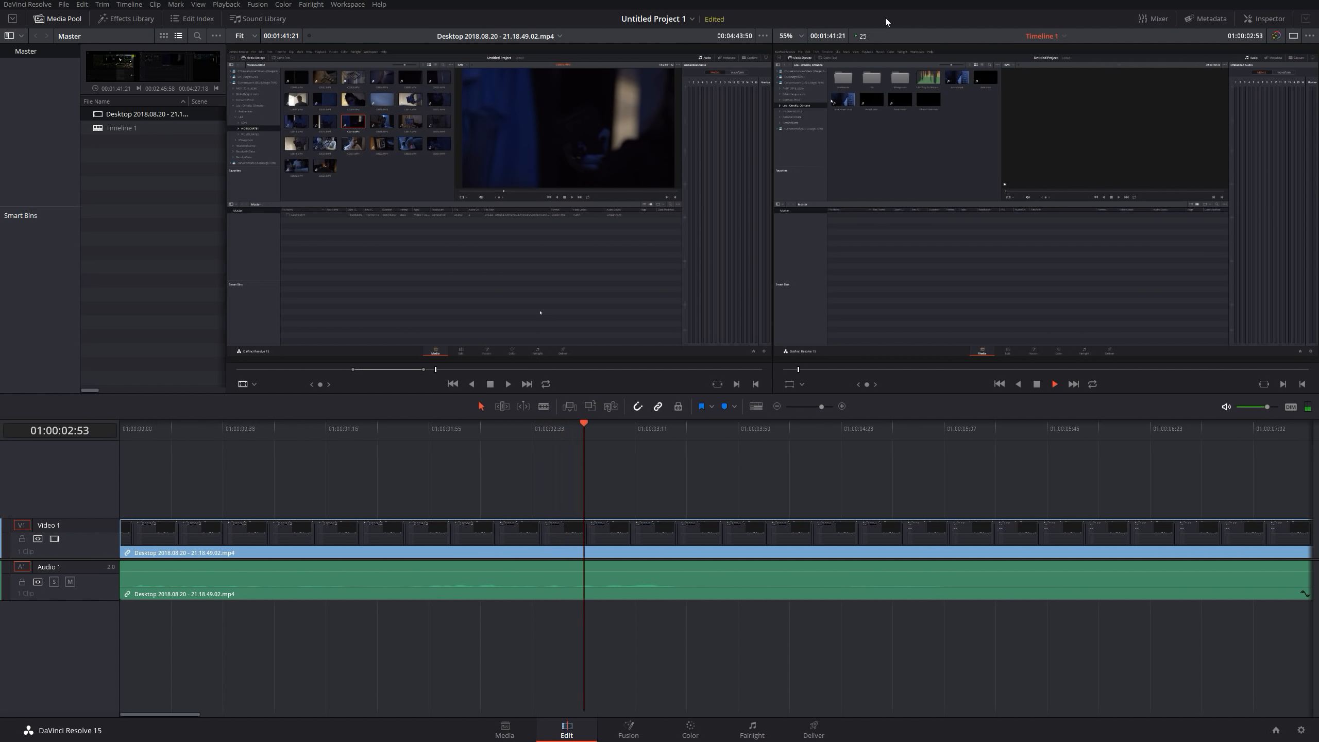
key("space")
Step: Set the project's playback frame rate to 59.94 frames per second and save the settings
left_click(1301, 730)
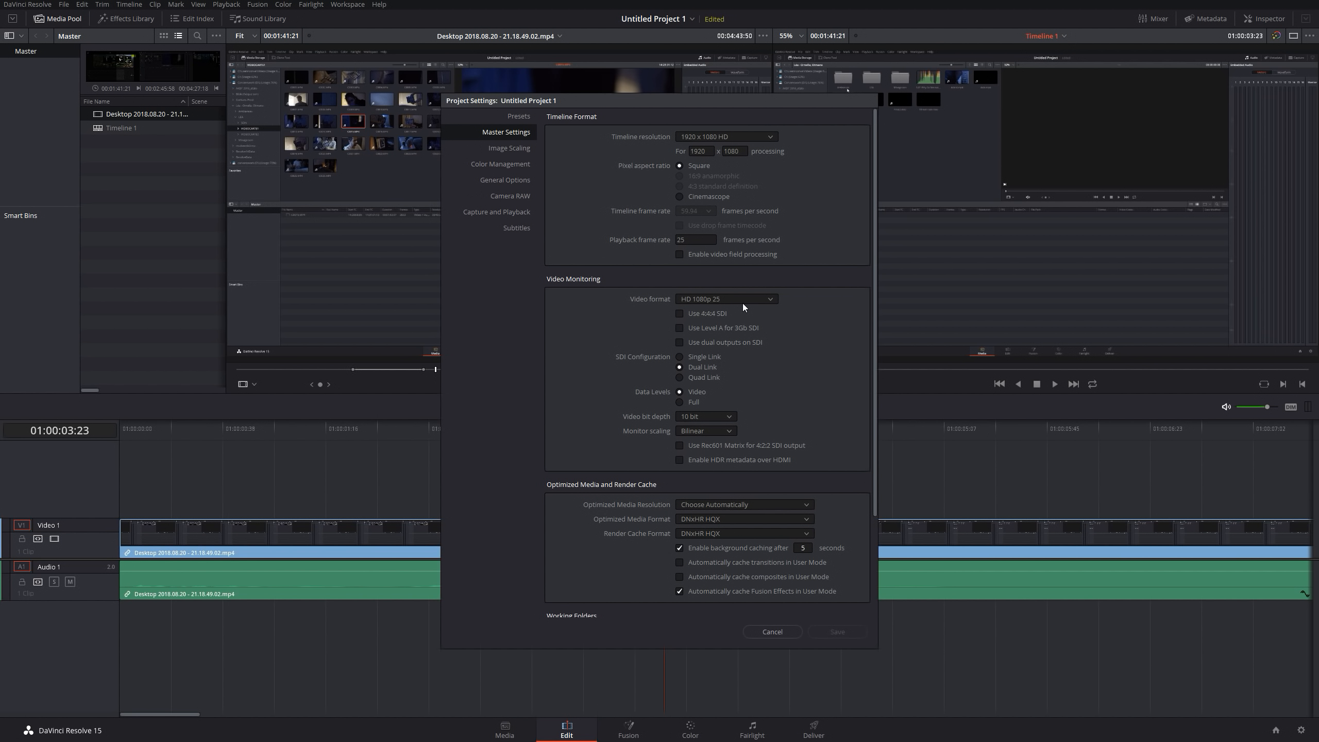
double_click(692, 239)
type("59.94")
left_click(585, 232)
left_click(833, 631)
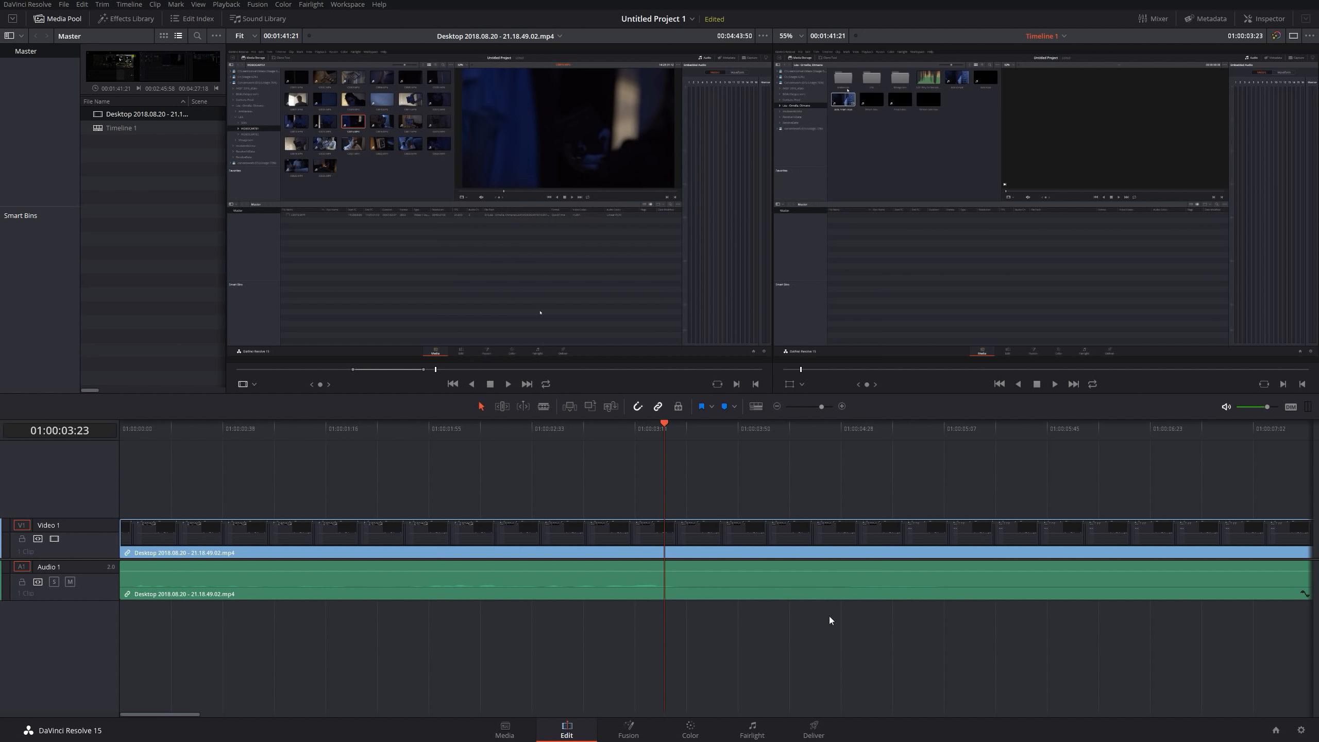
Step: Play Timeline 1 again to check its playback at the new frame rate
left_click(508, 425)
key("space")
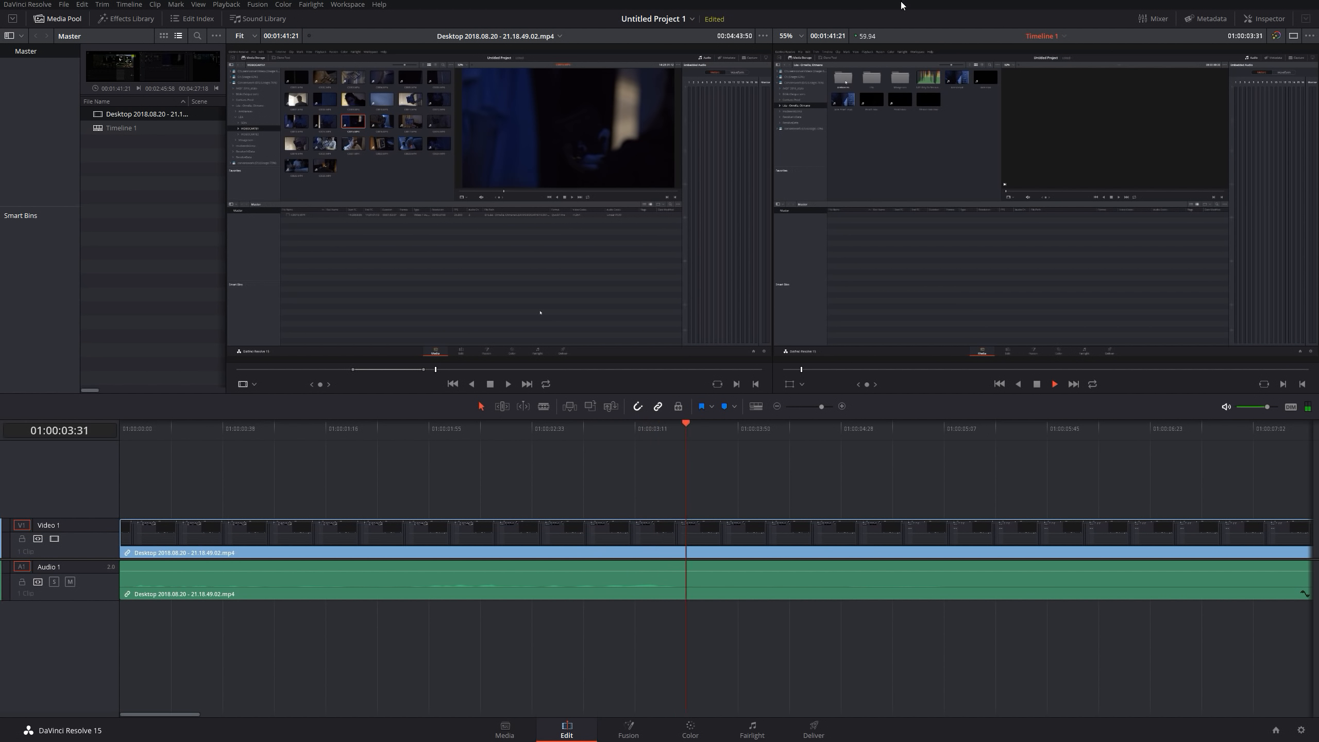
key("space")
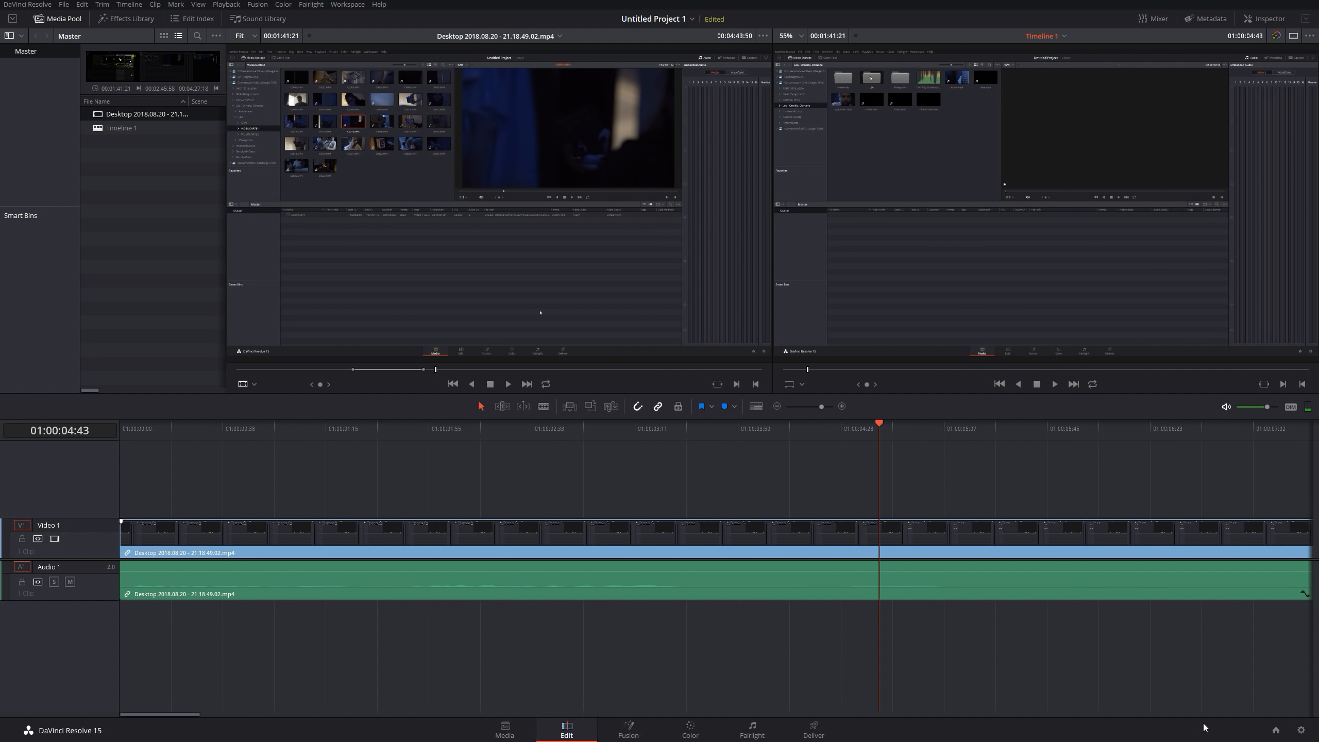
Step: Try the Single Link SDI configuration under Video Monitoring in the project's Master settings
left_click(1301, 729)
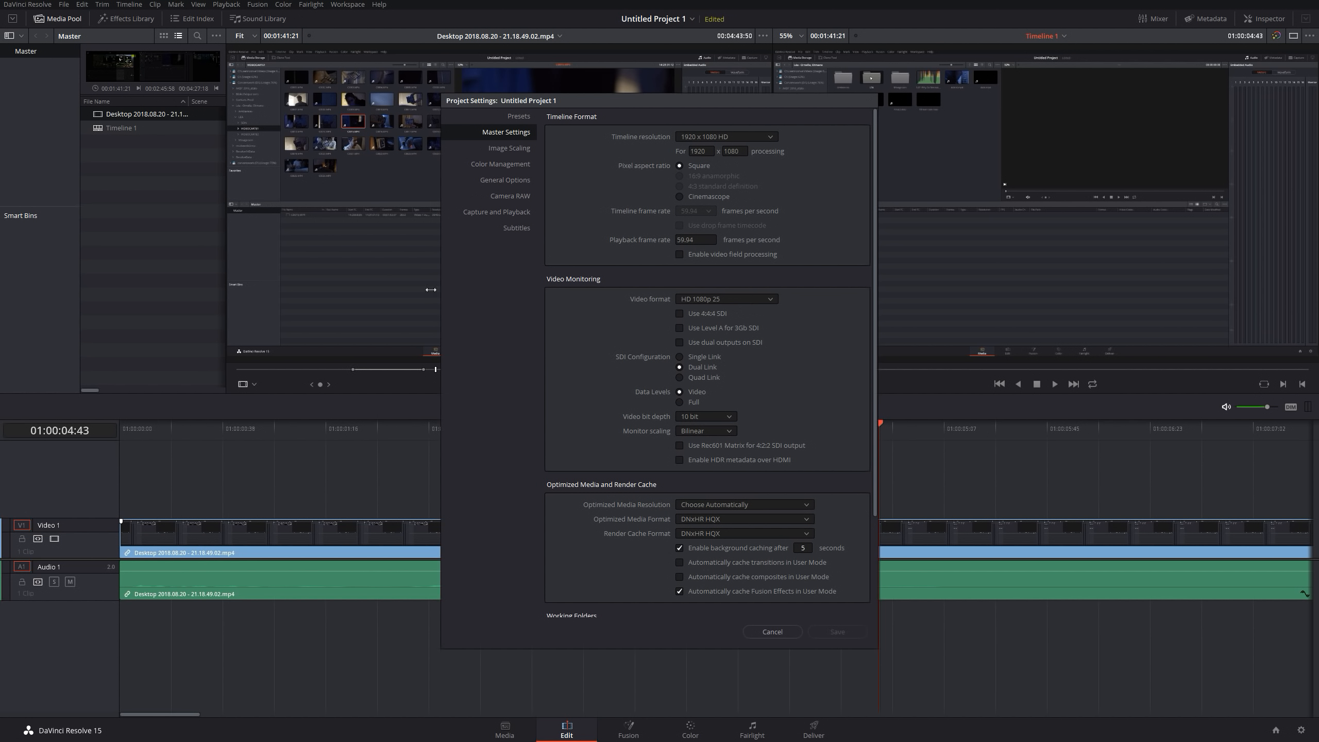
left_click(711, 358)
scroll(619, 401, "down", 3)
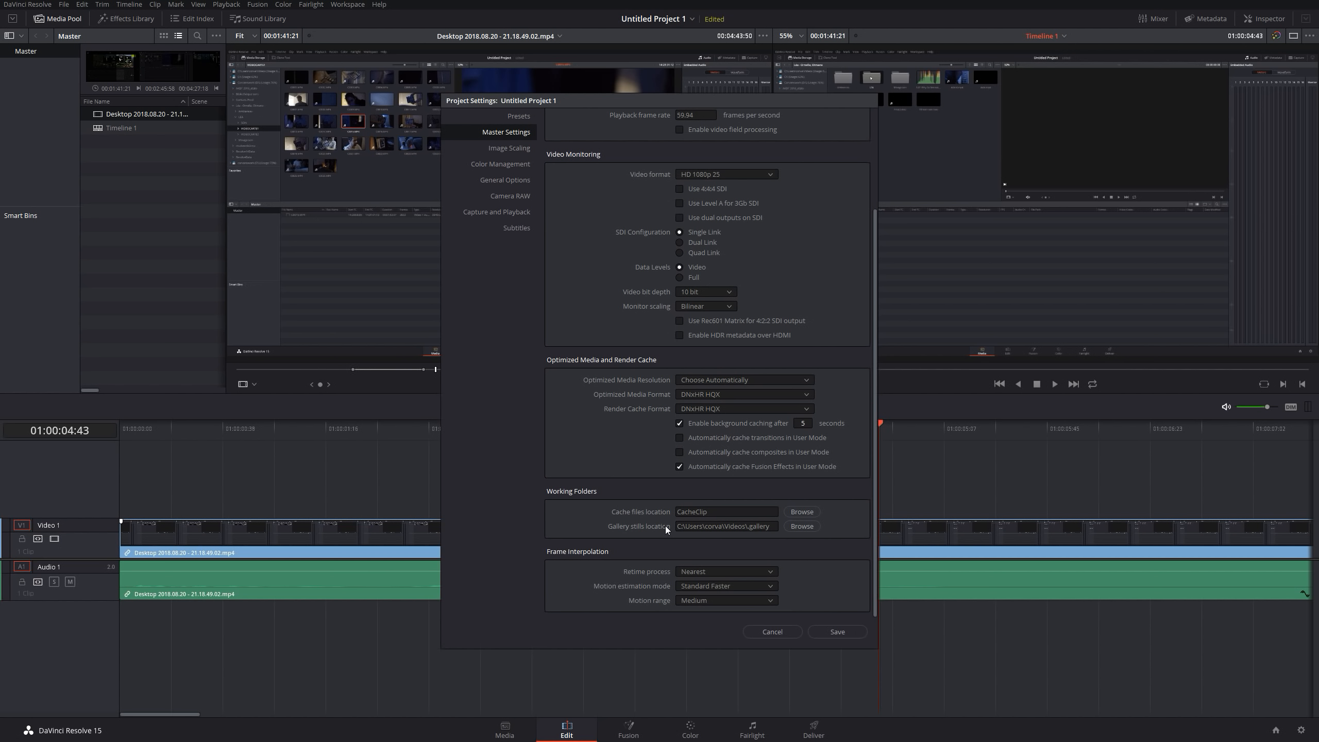
Step: Look at the available destinations for the cache files location and close the project settings without saving
left_click(800, 513)
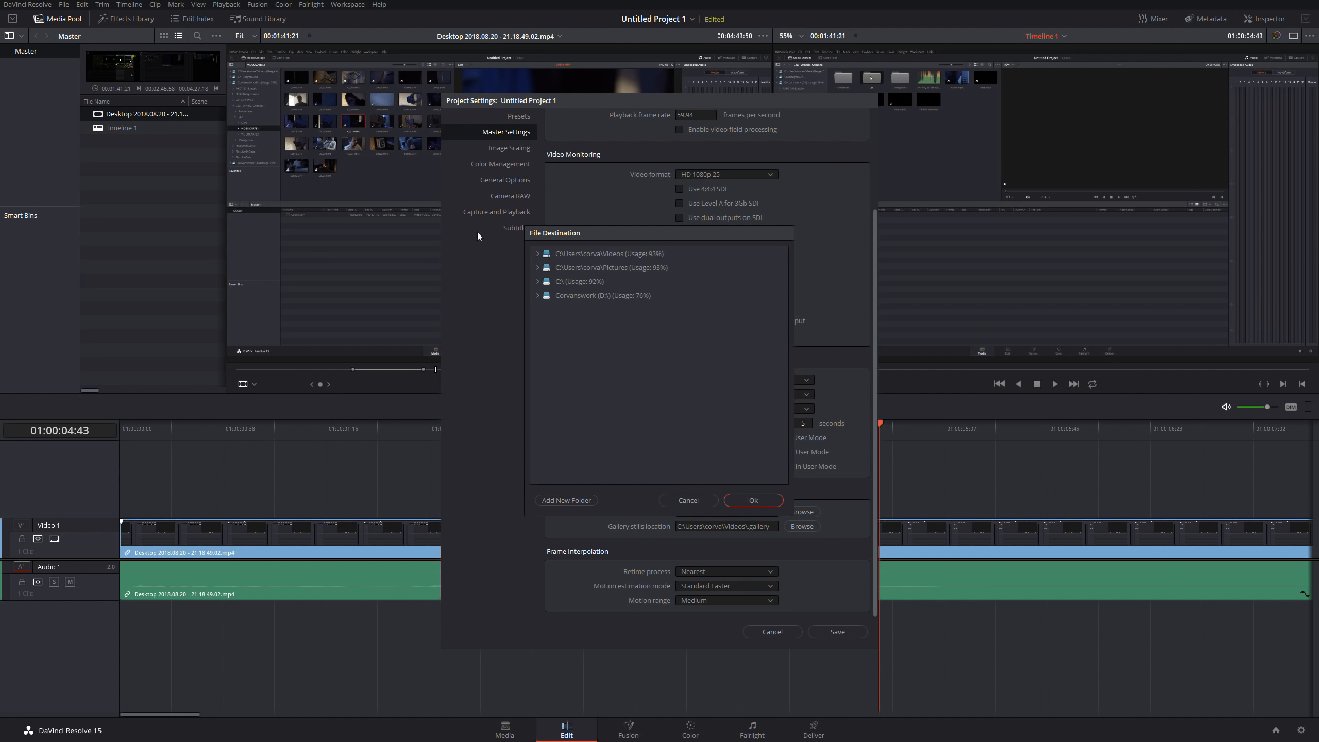
left_click(697, 502)
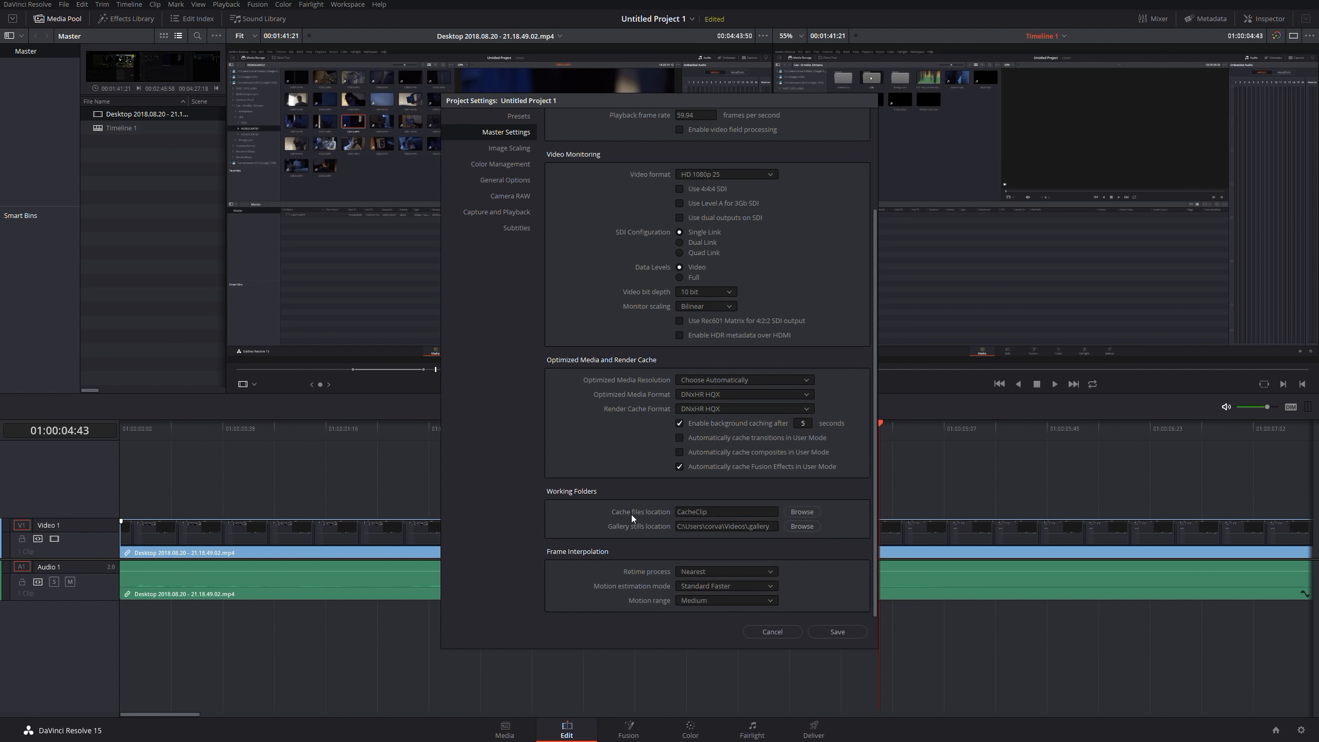
scroll(595, 528, "up", 3)
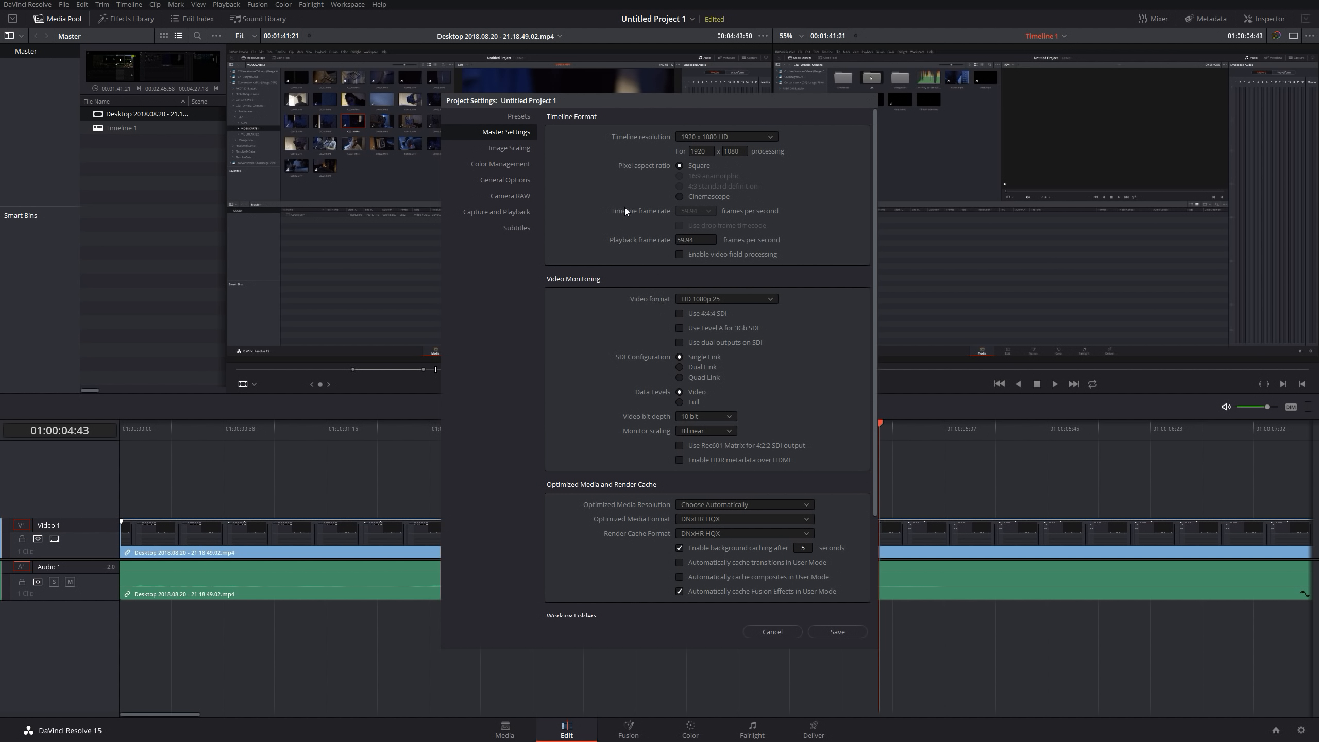
left_click(772, 632)
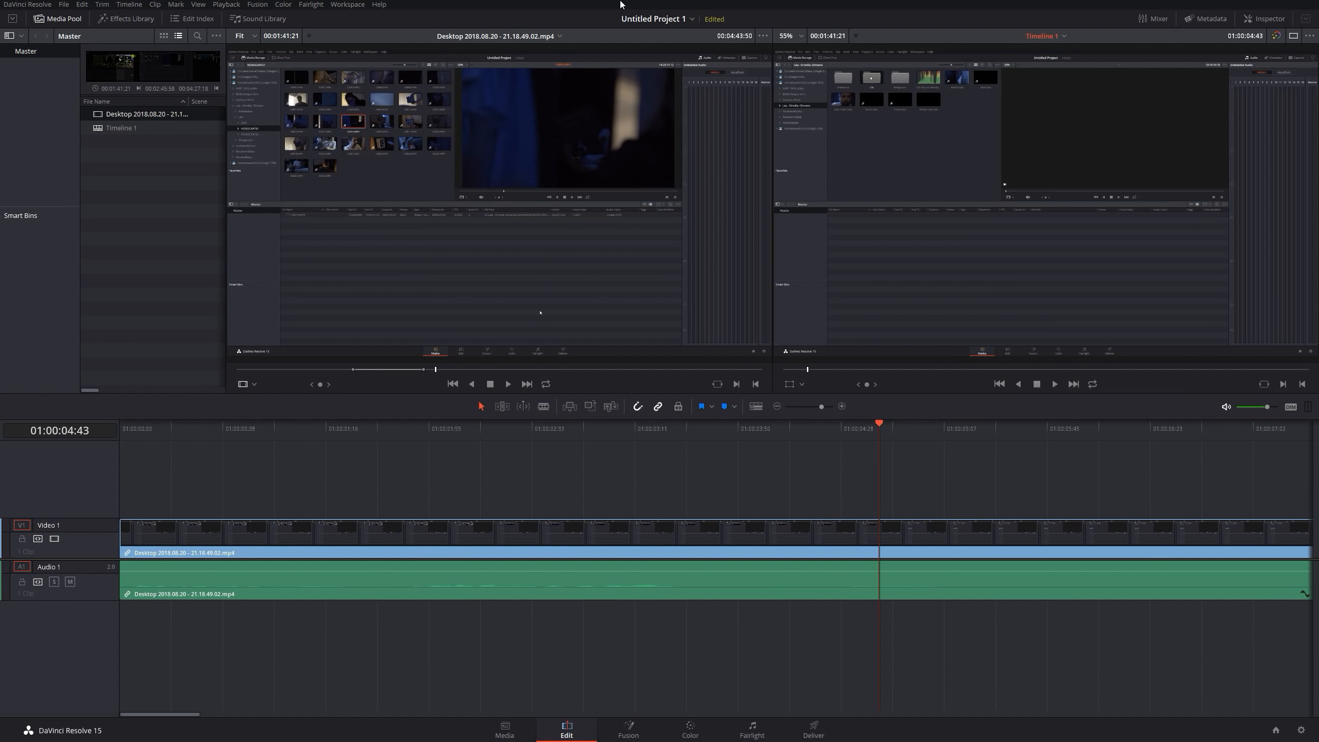
Step: Check the Dynamic Project Switching option in the Project Manager and switch to the project Untitled Project
left_click(693, 19)
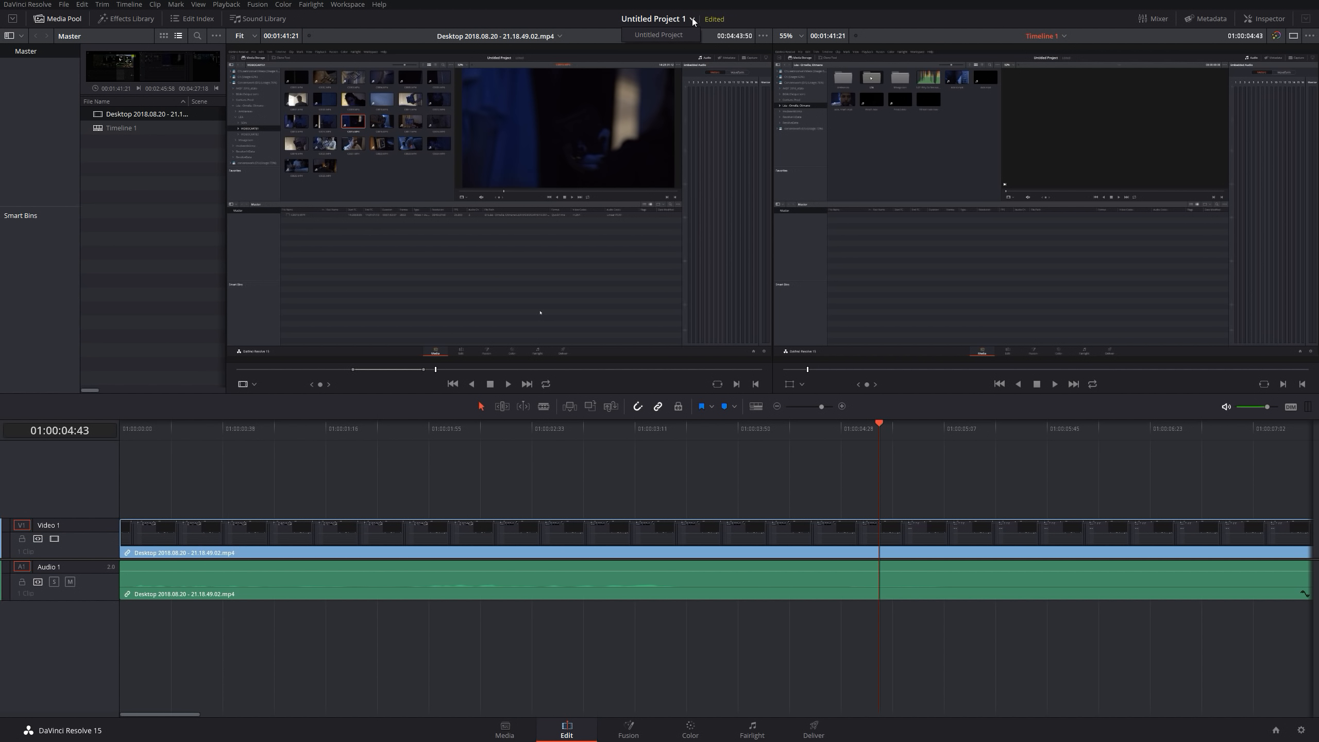
left_click(1275, 730)
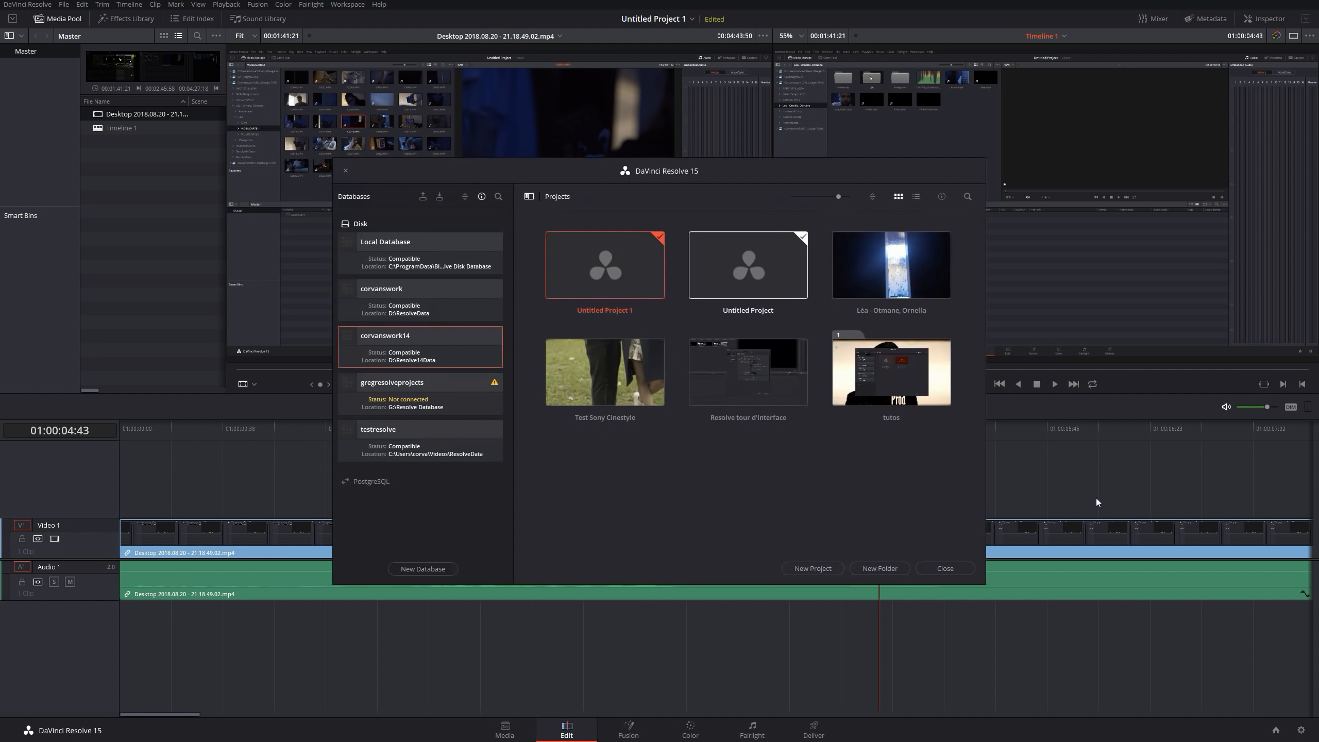
right_click(619, 468)
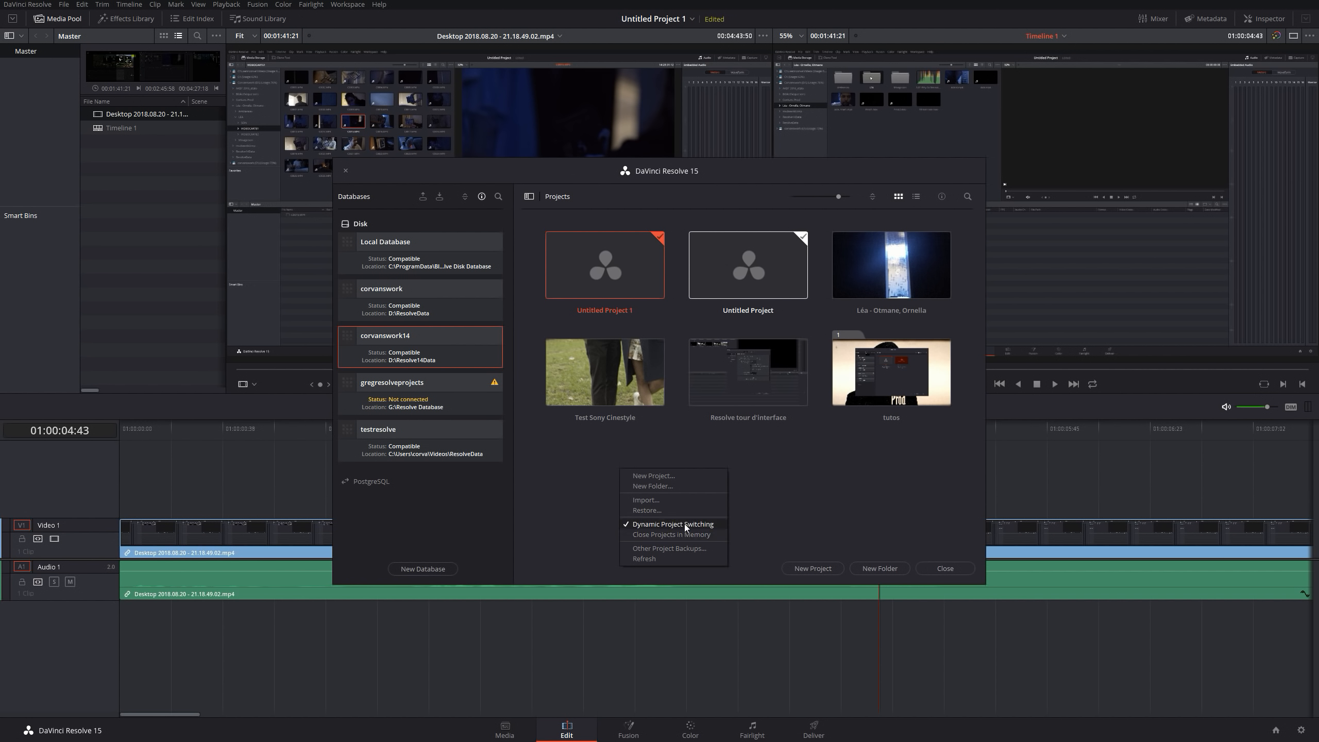
left_click(806, 482)
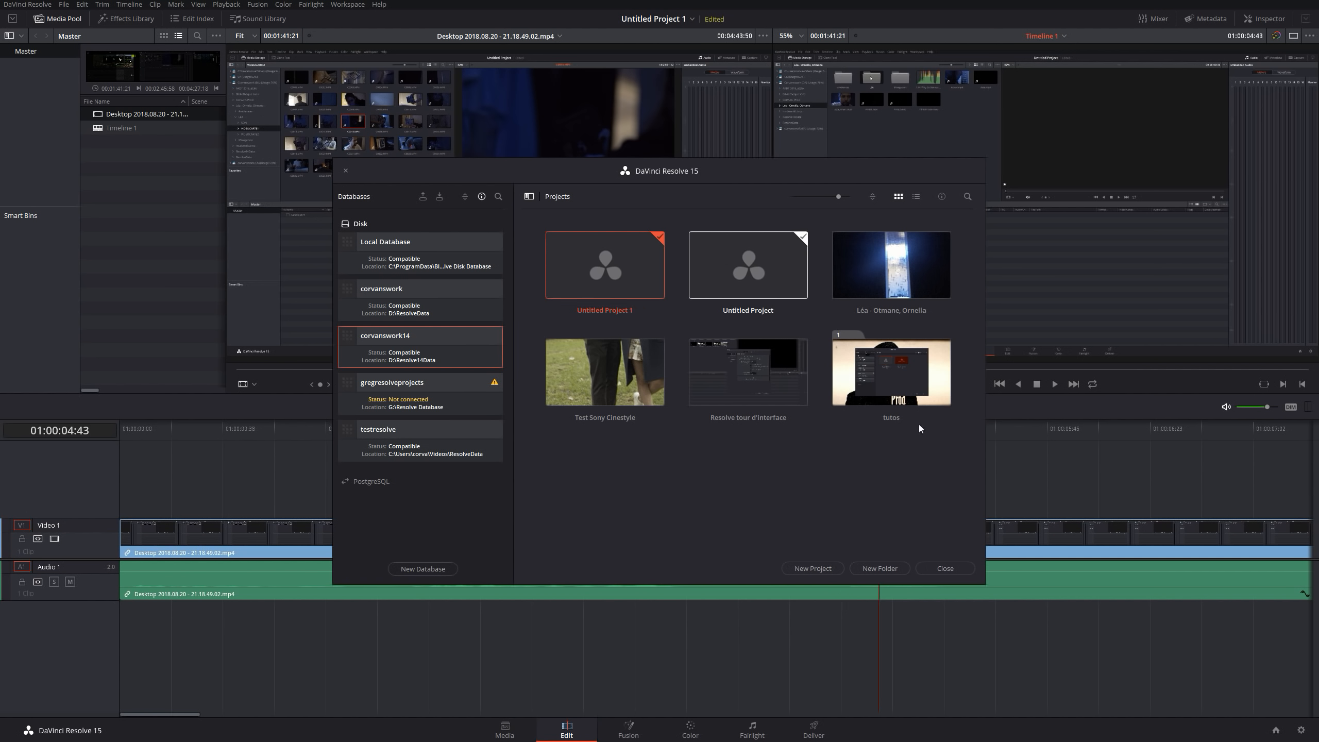
left_click(345, 171)
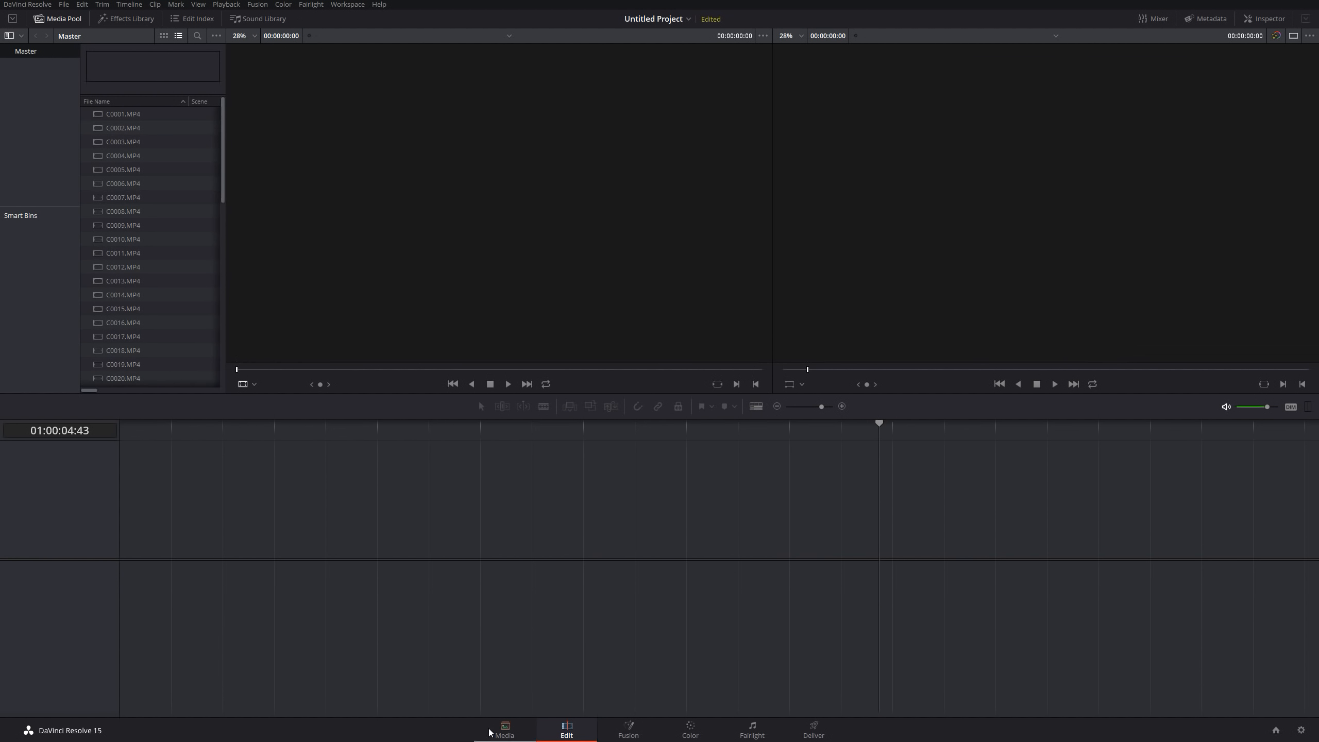
Step: Compare the imported clips' resolution and frame rate on the Media page with the project's Master settings, leaving the settings unsaved
left_click(504, 731)
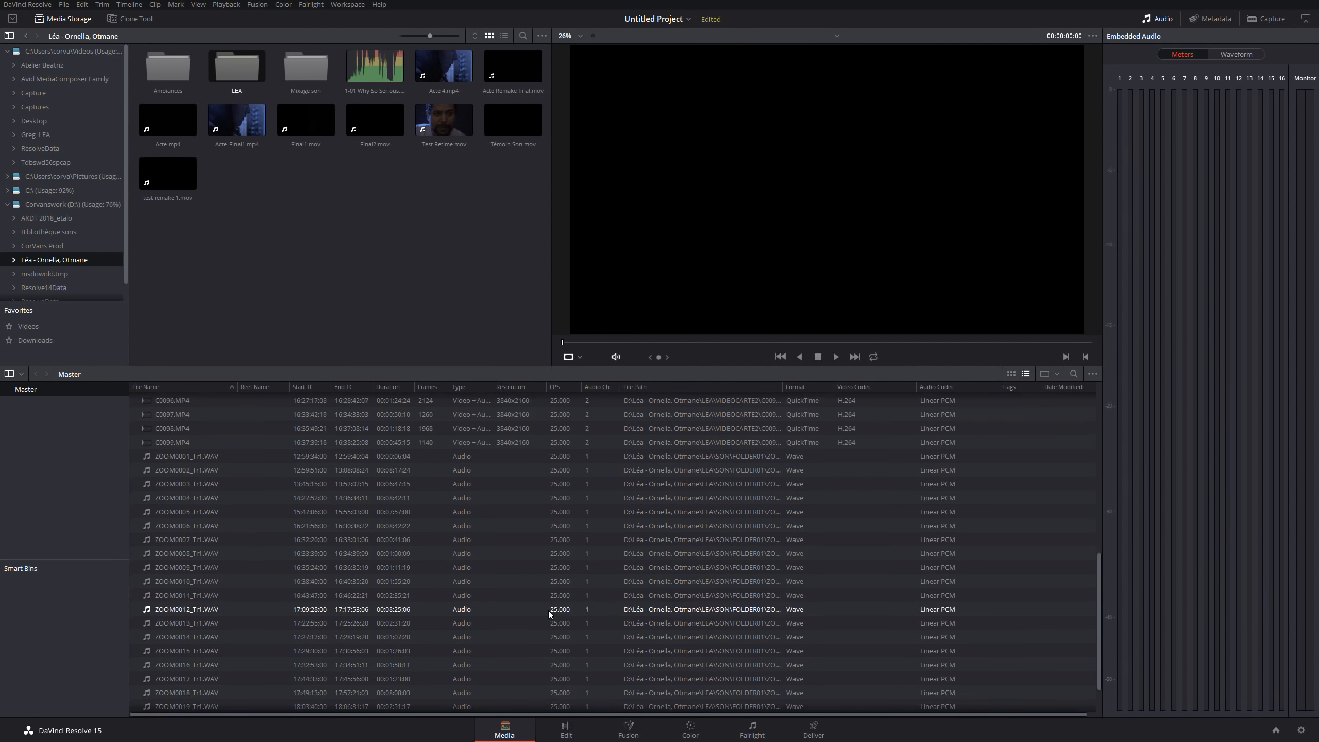
left_click(1301, 730)
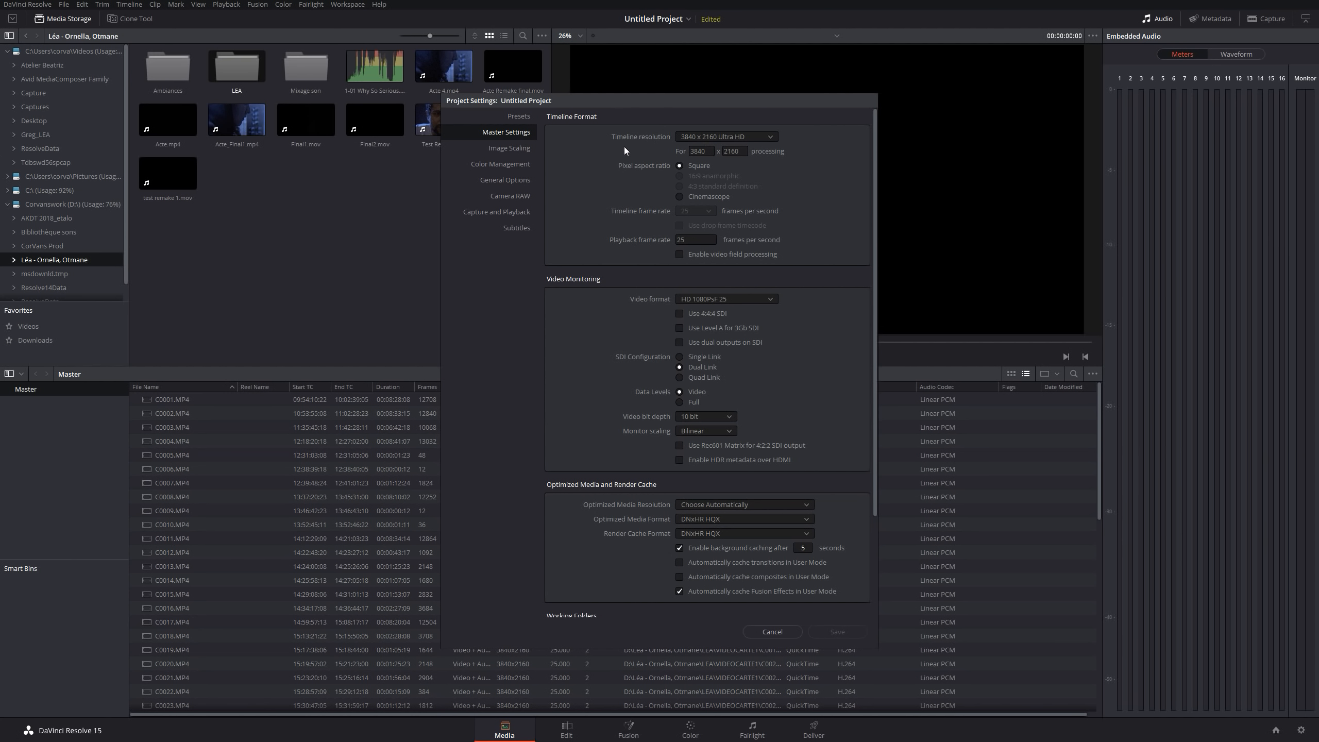
left_click(781, 636)
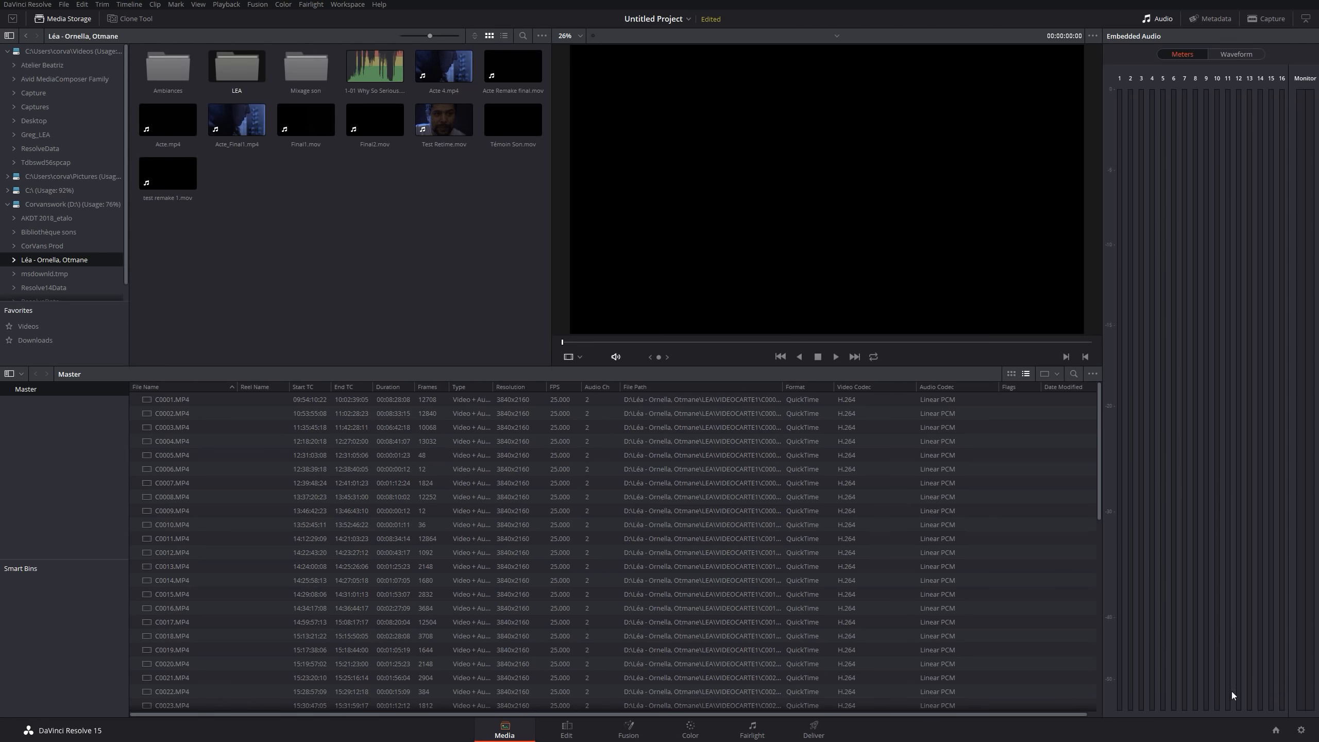
Step: Review the project's Image Scaling and Color Management settings and close them without saving
left_click(1301, 730)
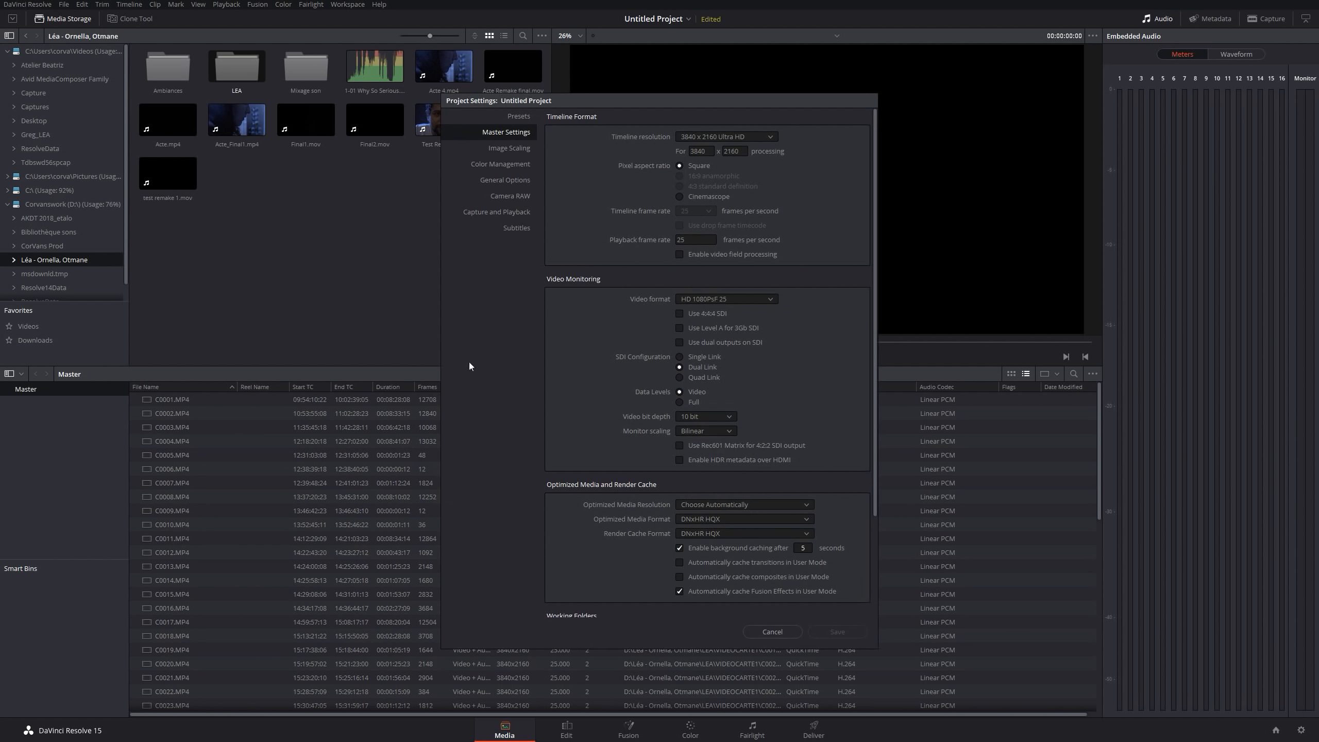
left_click(525, 152)
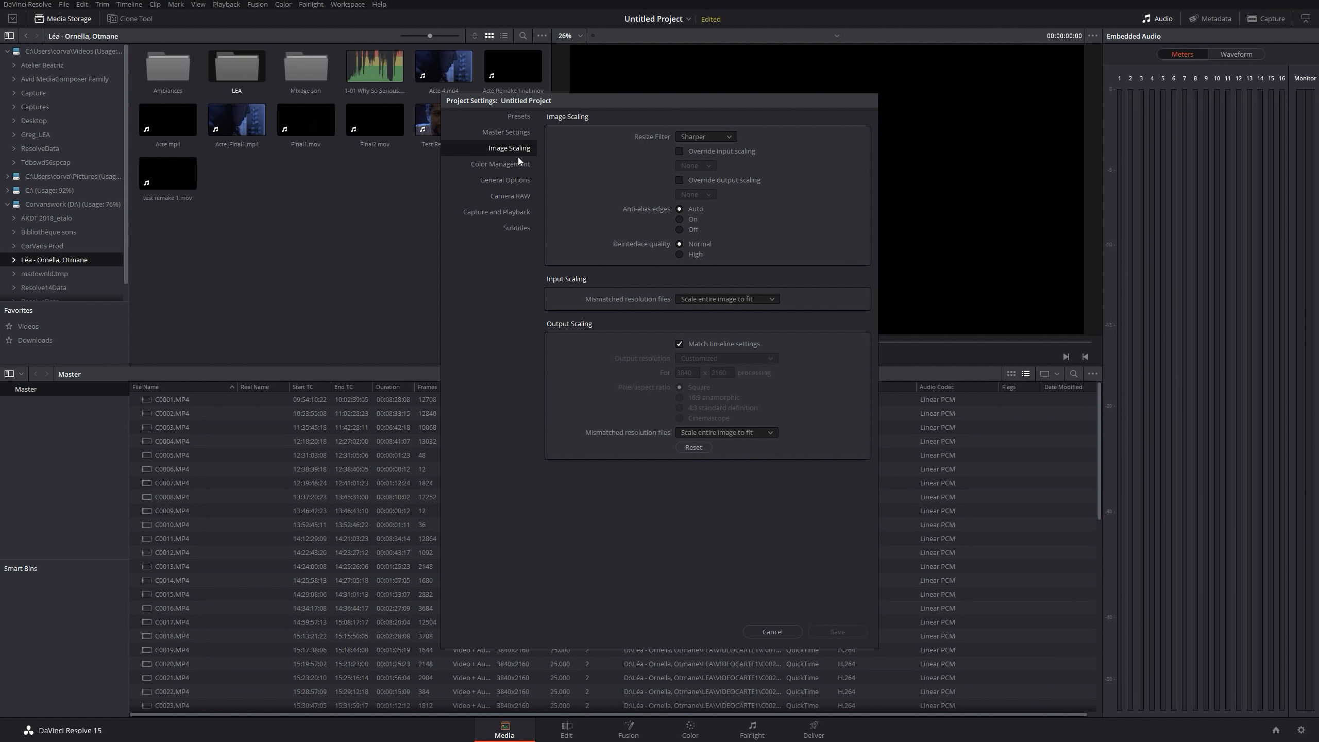
left_click(514, 161)
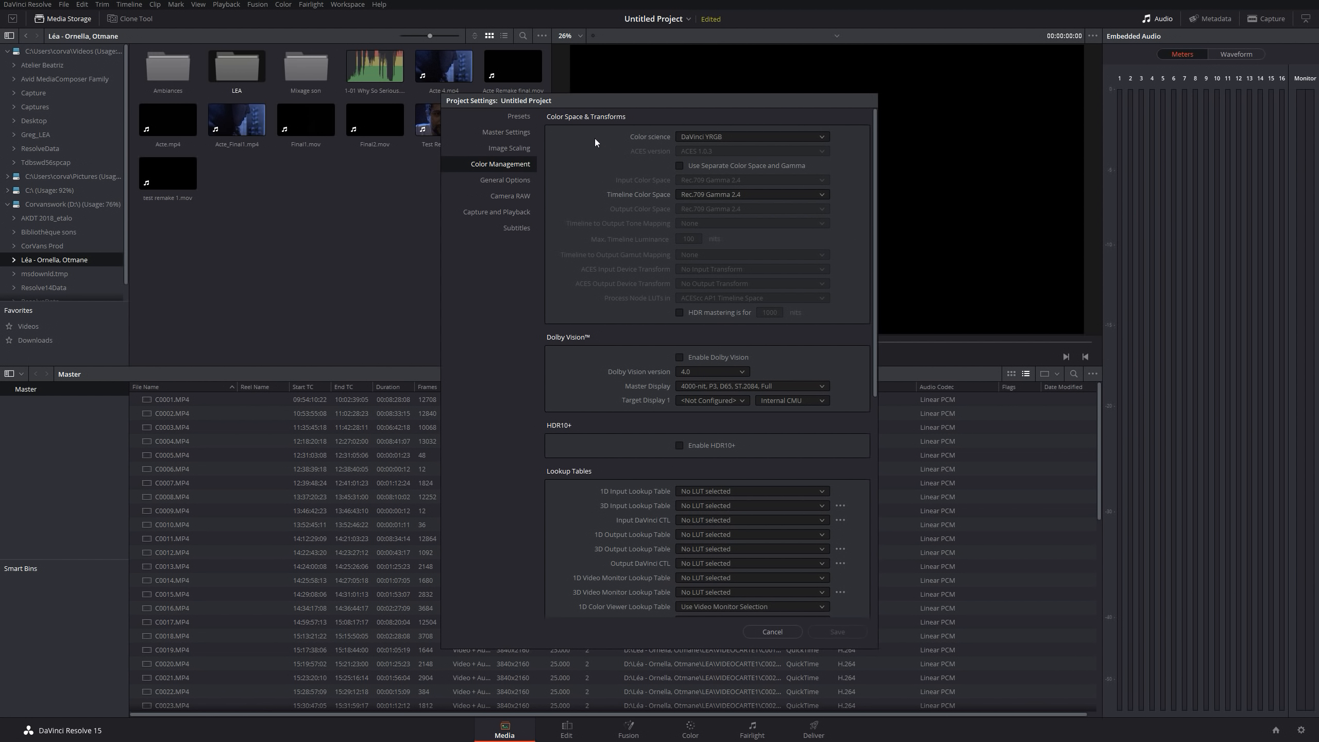
left_click(770, 632)
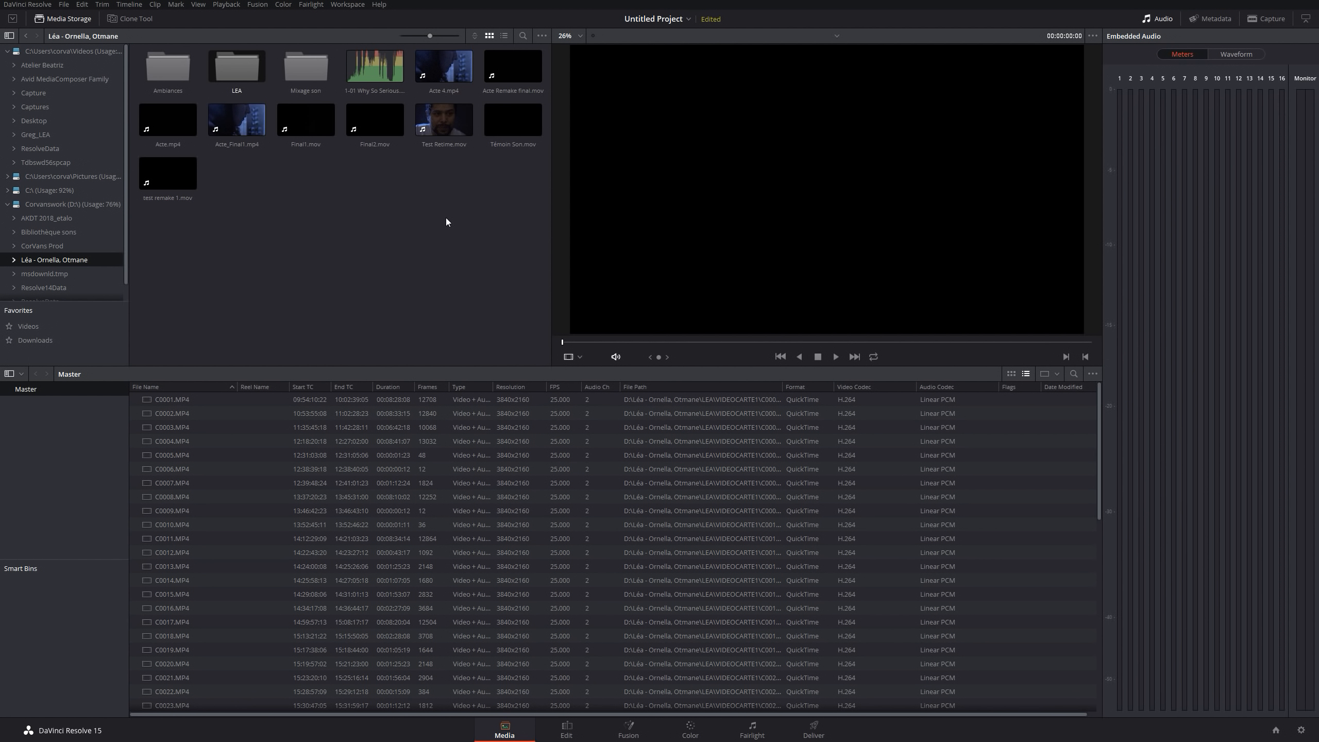